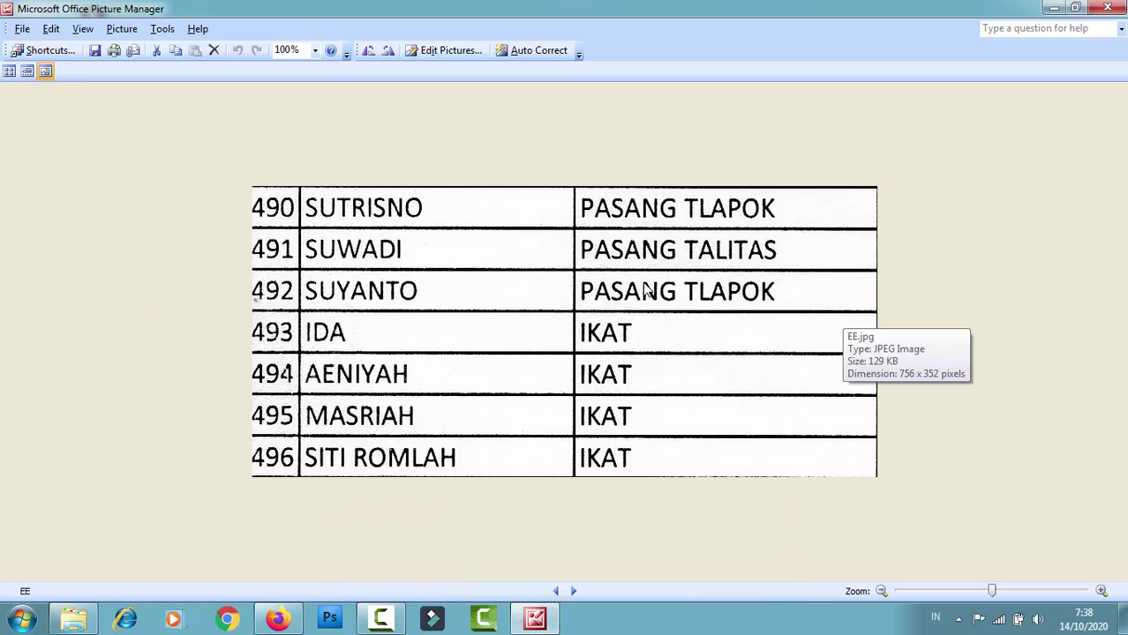
Bring Firefox forward on the online2pdf Convert JPG to EXCEL page.
{"action": "left_click", "coordinate": [277, 619]}
{"action": "left_click", "coordinate": [300, 14]}
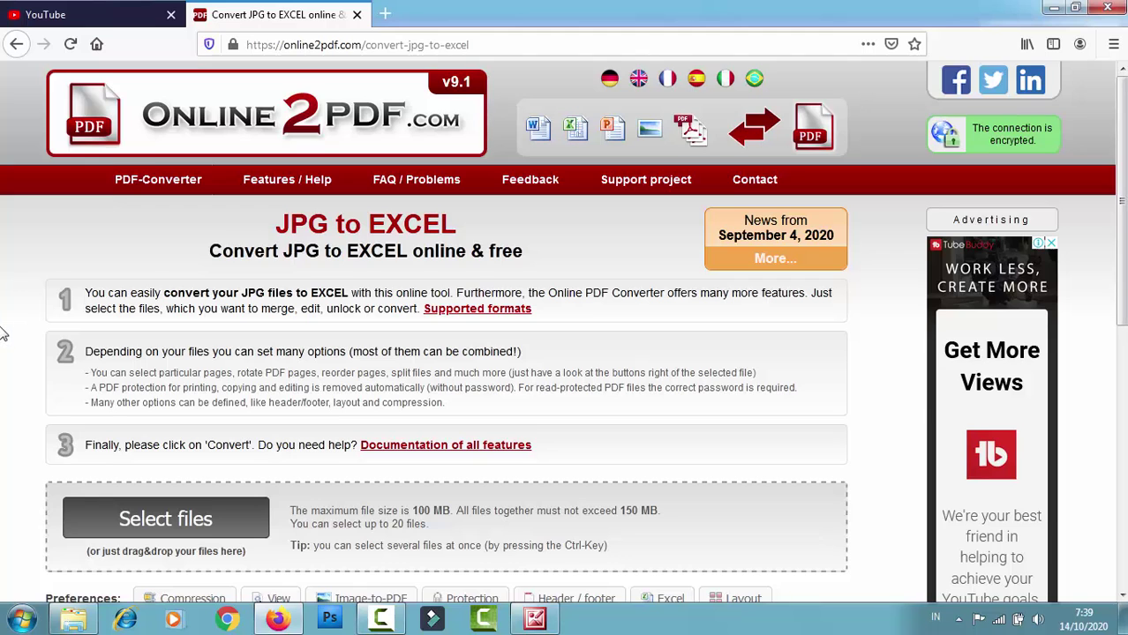
Look over the EE.jpg scan again, then return to the online2pdf converter page.
{"action": "scroll", "coordinate": [3, 334], "scroll_direction": "down", "scroll_amount": 2}
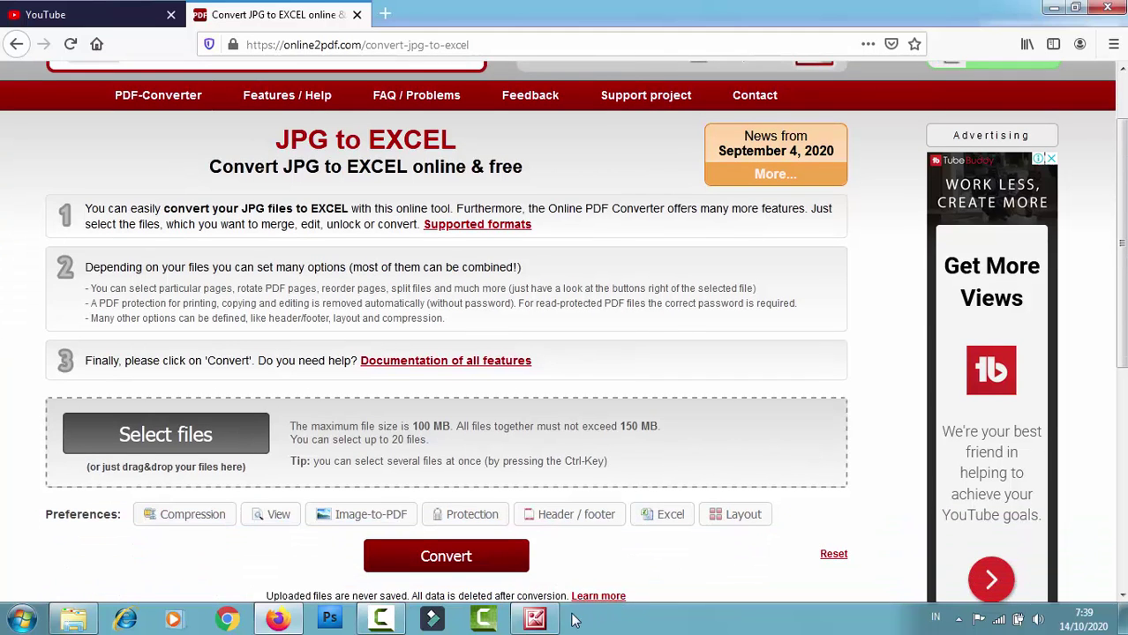
{"action": "left_click", "coordinate": [535, 619]}
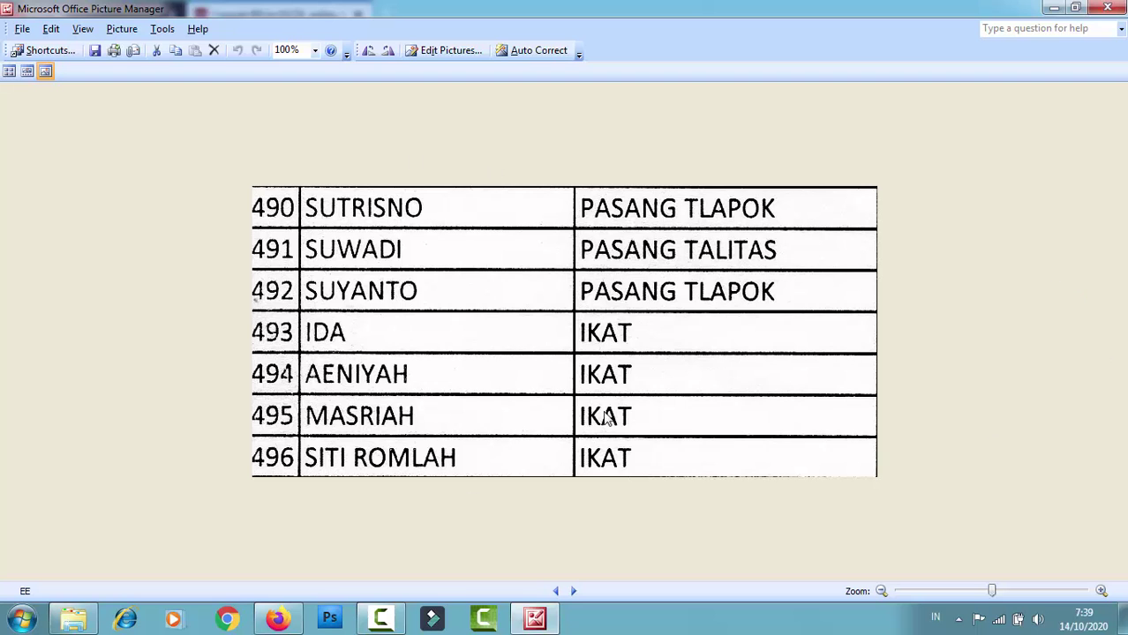
{"action": "left_click", "coordinate": [277, 619]}
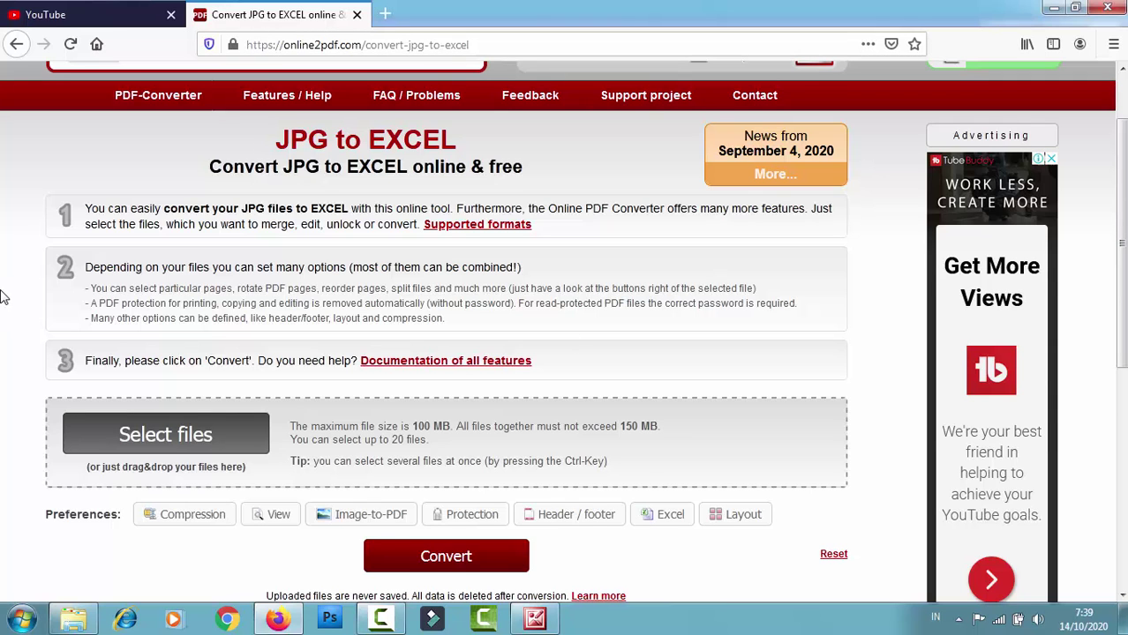
{"action": "scroll", "coordinate": [9, 309], "scroll_direction": "down", "scroll_amount": 3}
{"action": "scroll", "coordinate": [176, 335], "scroll_direction": "up", "scroll_amount": 1}
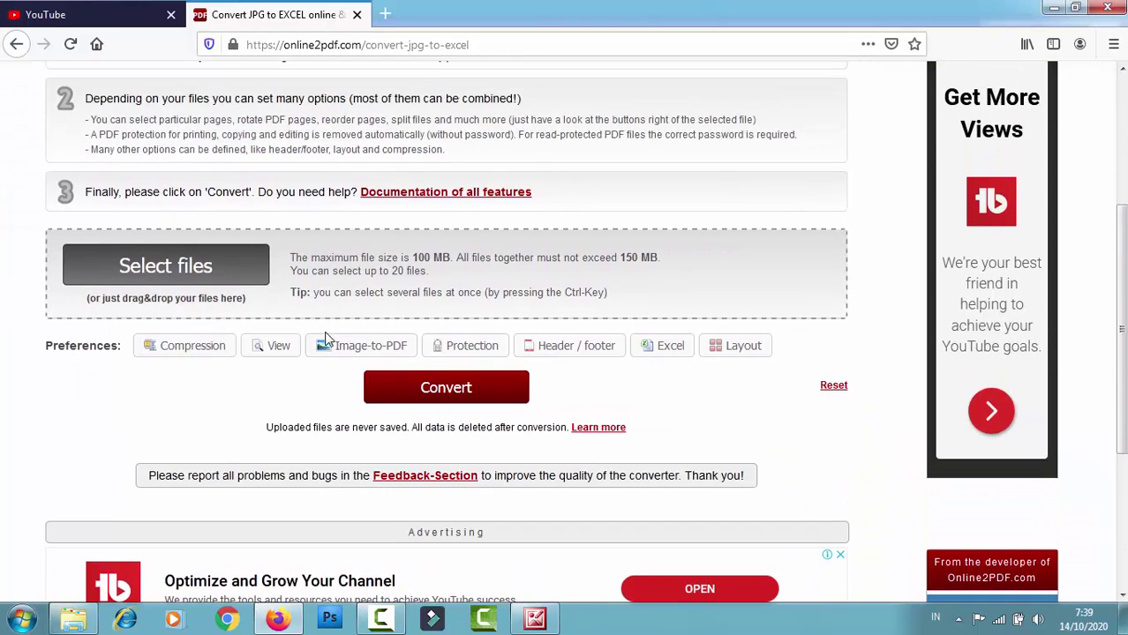
Upload EE.jpg and convert it to an Excel .xlsx file with English OCR.
{"action": "left_click", "coordinate": [174, 280]}
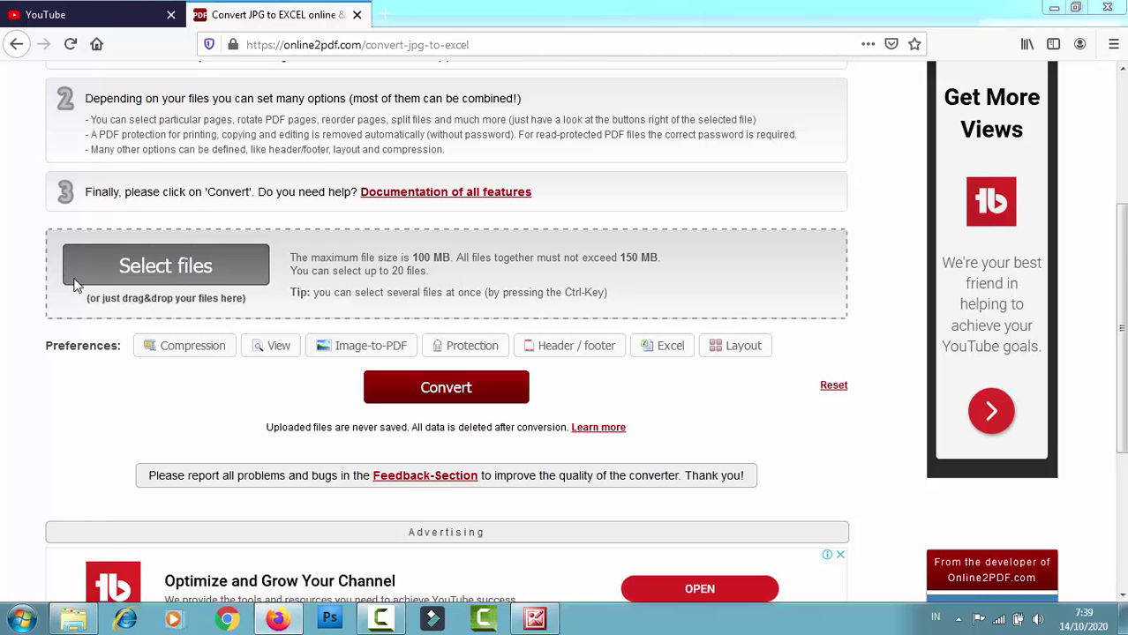
{"action": "left_click", "coordinate": [484, 157]}
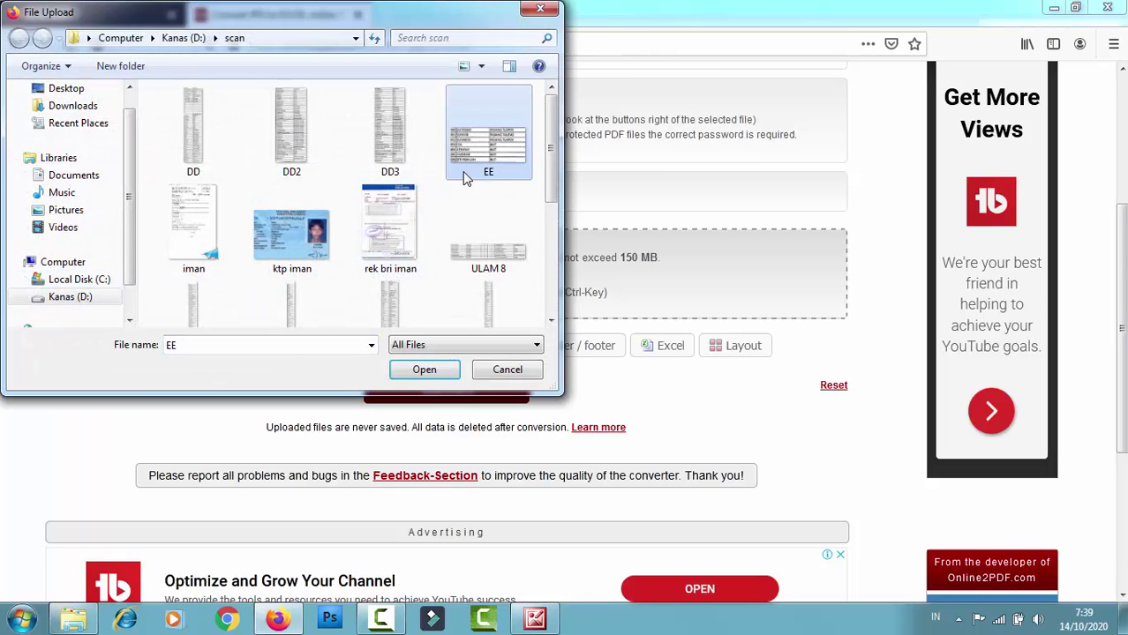
{"action": "left_click", "coordinate": [418, 372]}
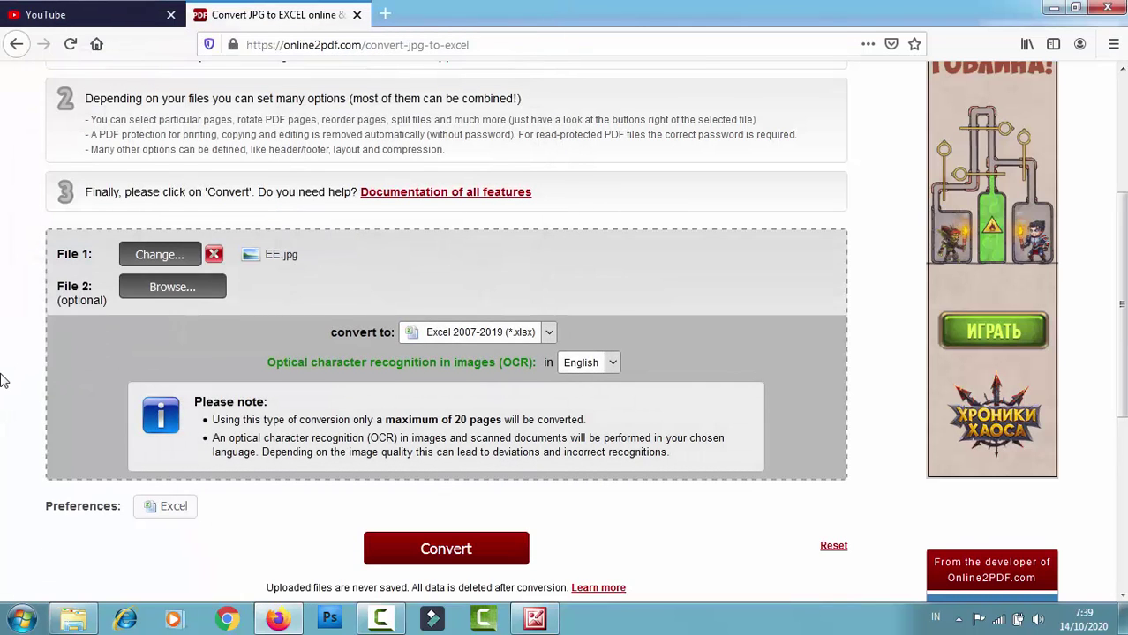
{"action": "left_click", "coordinate": [535, 618]}
{"action": "left_click", "coordinate": [560, 618]}
{"action": "scroll", "coordinate": [11, 381], "scroll_direction": "down", "scroll_amount": 1}
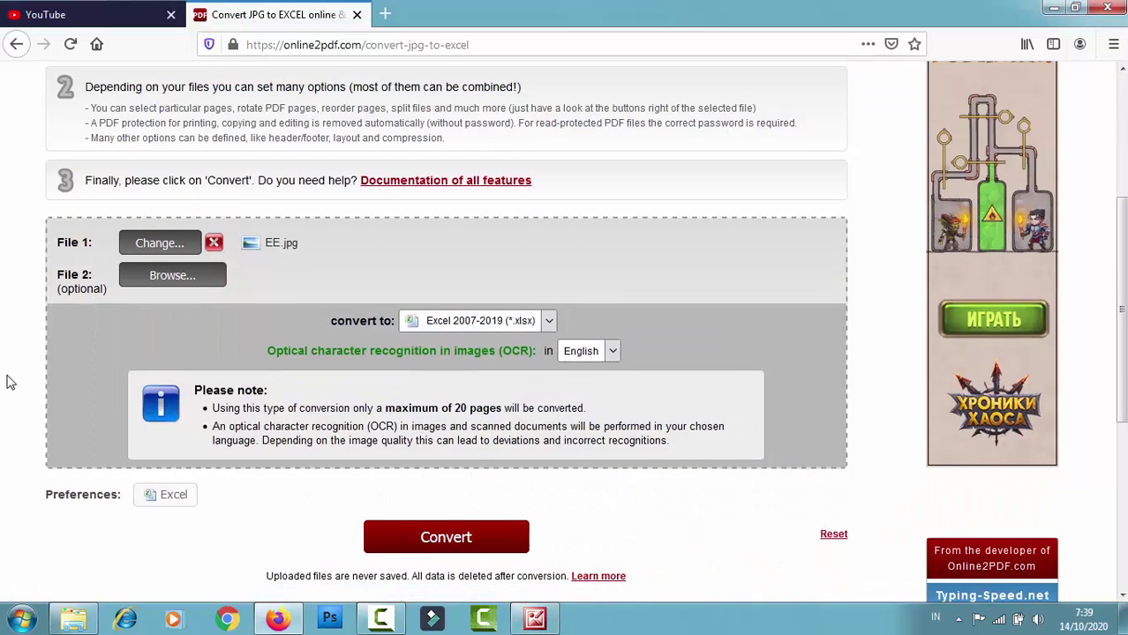
{"action": "scroll", "coordinate": [217, 368], "scroll_direction": "down", "scroll_amount": 3}
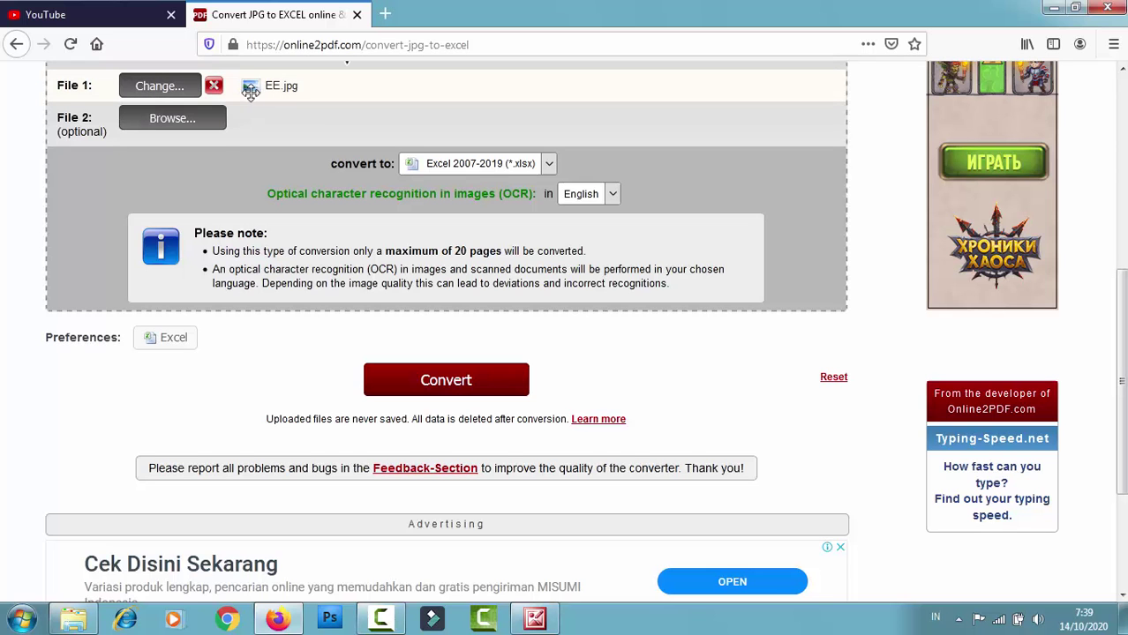
{"action": "left_click", "coordinate": [456, 392]}
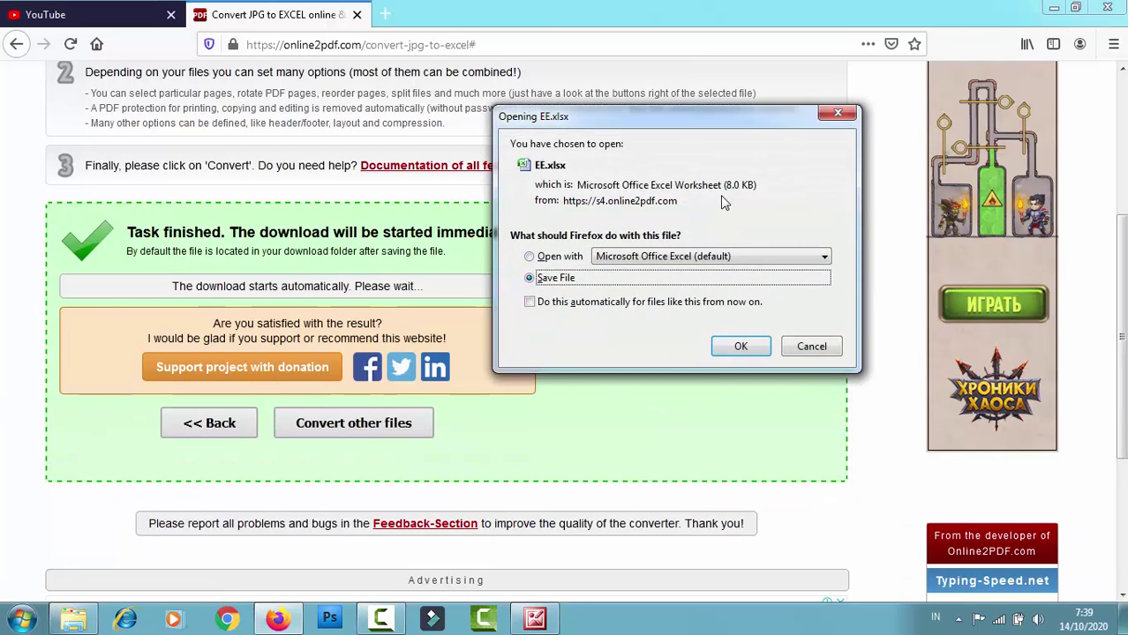
Save the converted file and open EE(1).xlsx from Downloads in Excel.
{"action": "left_click", "coordinate": [740, 347]}
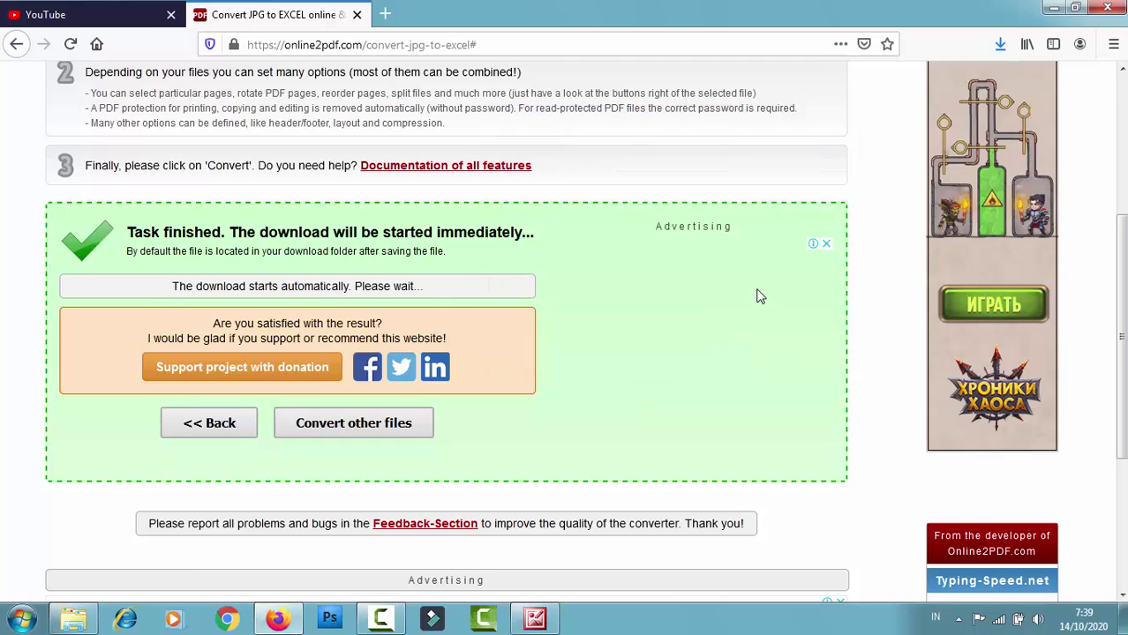
{"action": "left_click", "coordinate": [1001, 44]}
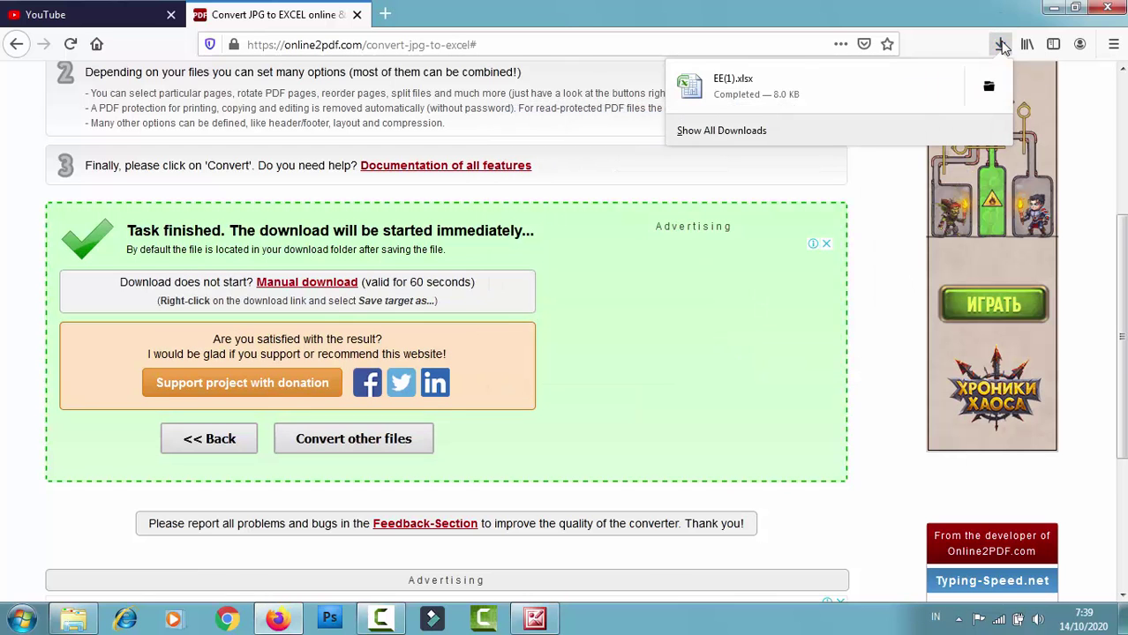
{"action": "left_click", "coordinate": [760, 92]}
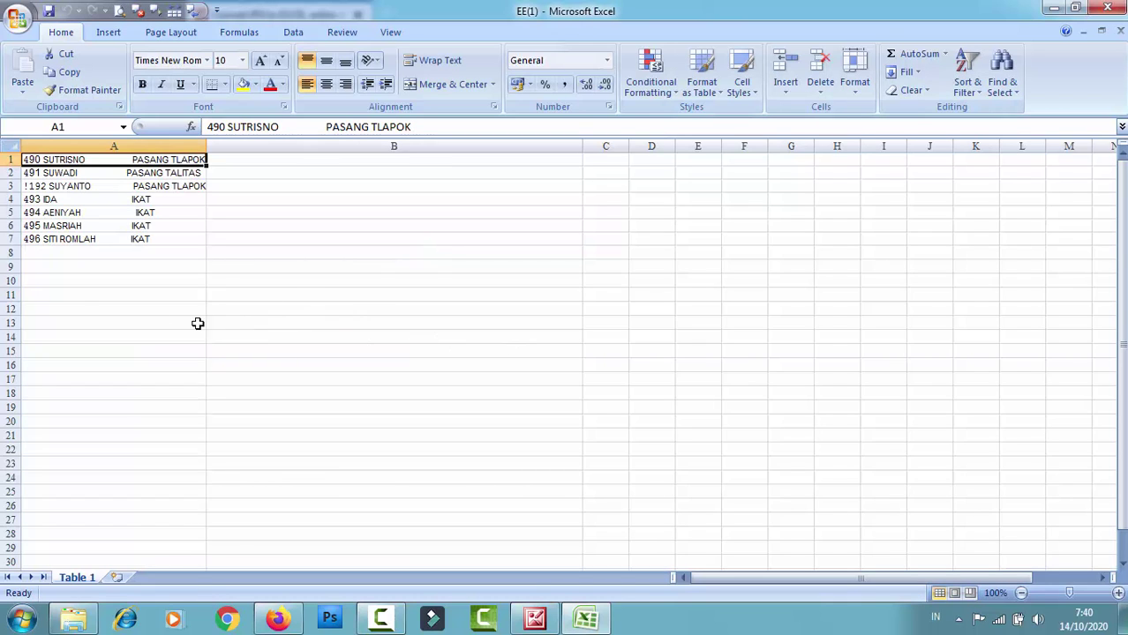
Zoom the sheet to 178% and select the seven recognised rows A1:A7.
{"action": "left_click_drag", "start_coordinate": [1068, 593], "coordinate": [1079, 593]}
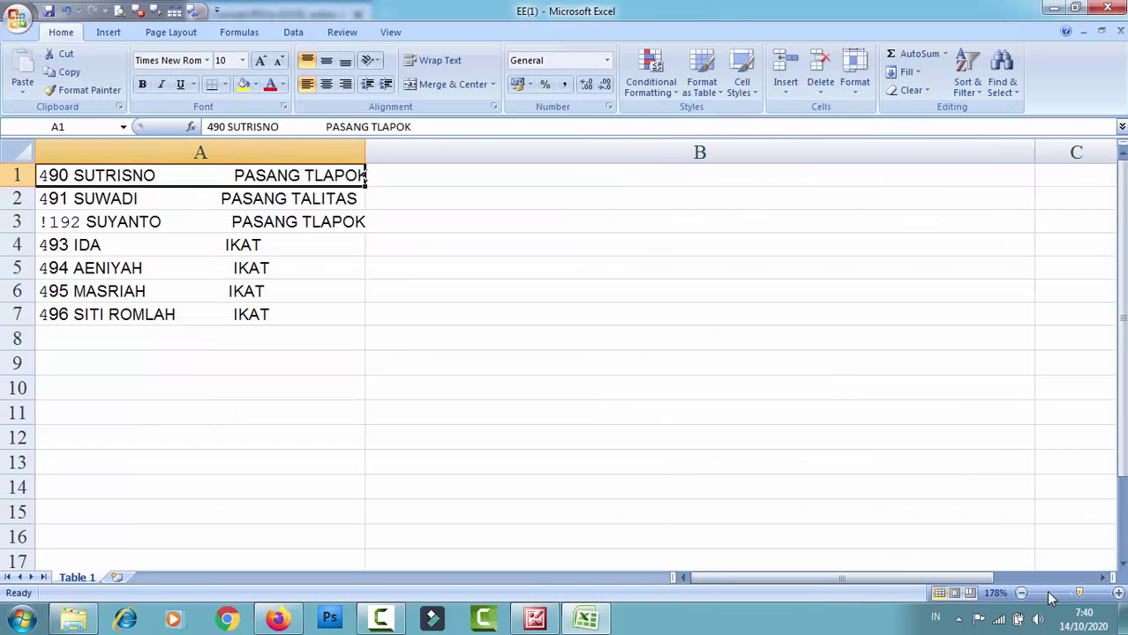
{"action": "left_click", "coordinate": [326, 459]}
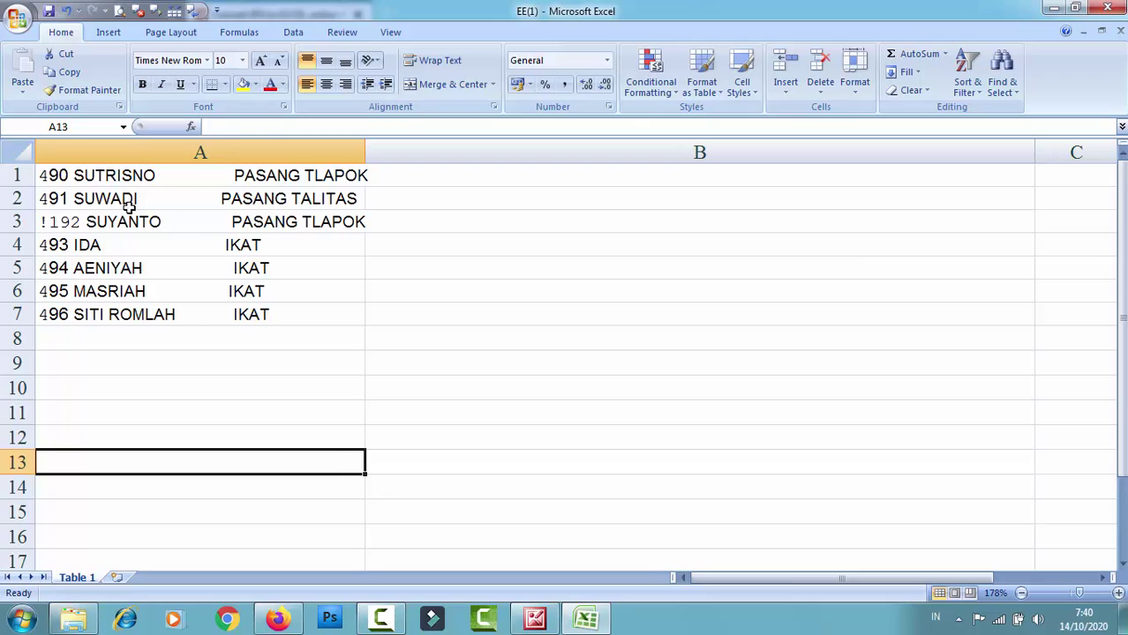
{"action": "left_click_drag", "start_coordinate": [88, 175], "coordinate": [95, 314]}
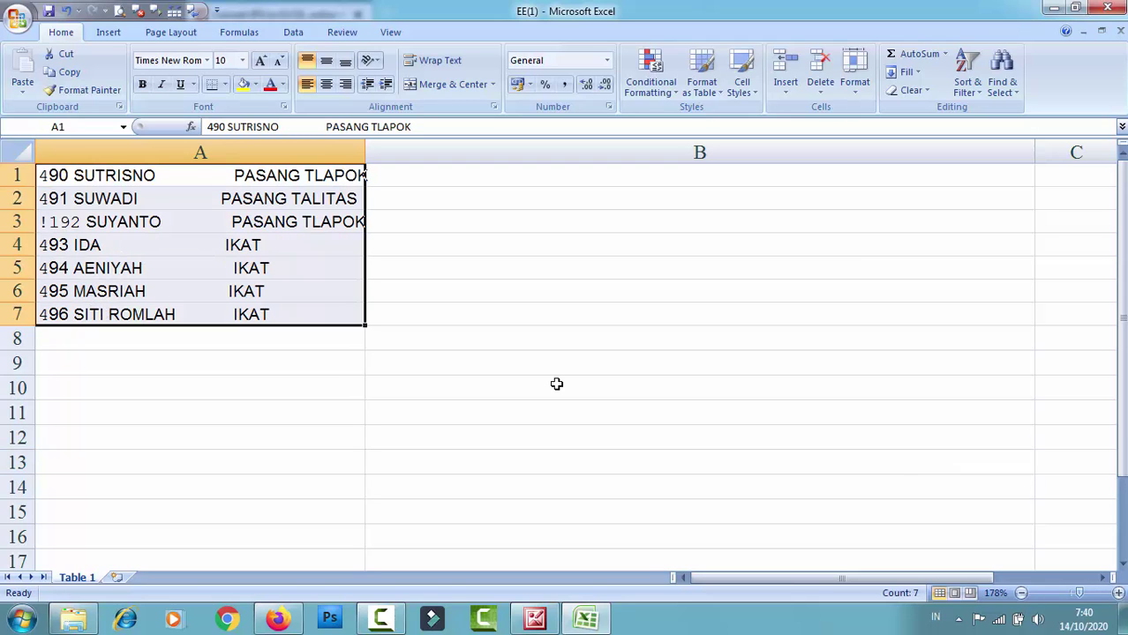
{"action": "left_click", "coordinate": [555, 385]}
{"action": "left_click_drag", "start_coordinate": [180, 176], "coordinate": [187, 315]}
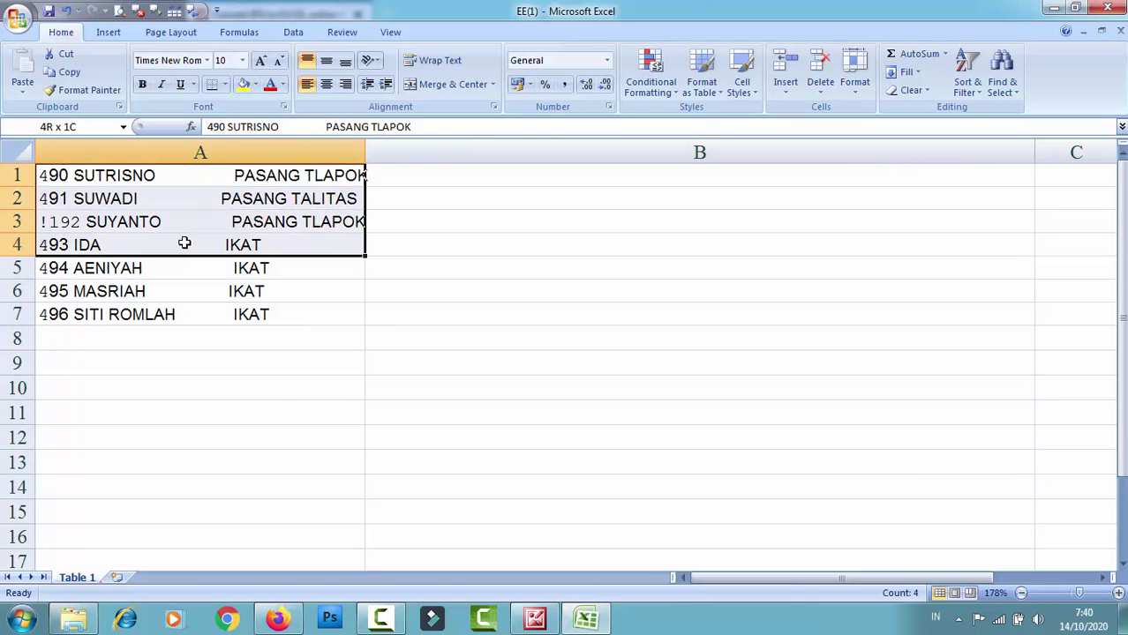
{"action": "left_click", "coordinate": [187, 315]}
{"action": "left_click_drag", "start_coordinate": [199, 176], "coordinate": [205, 314]}
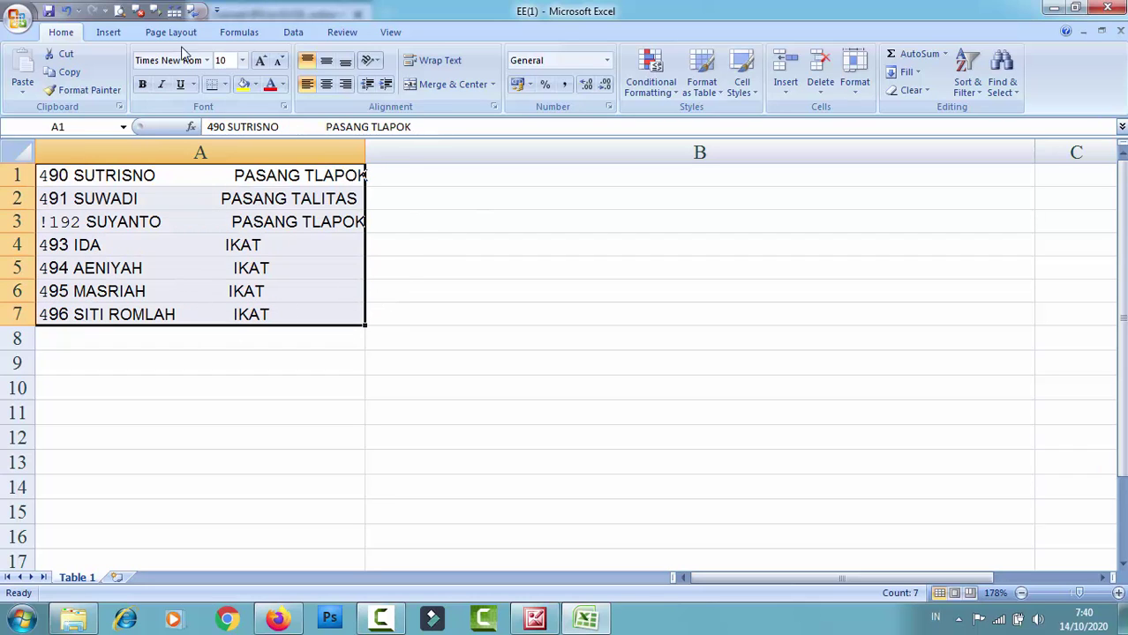
Split A1:A7 into separate columns at each space with Text to Columns, General format.
{"action": "left_click", "coordinate": [294, 35]}
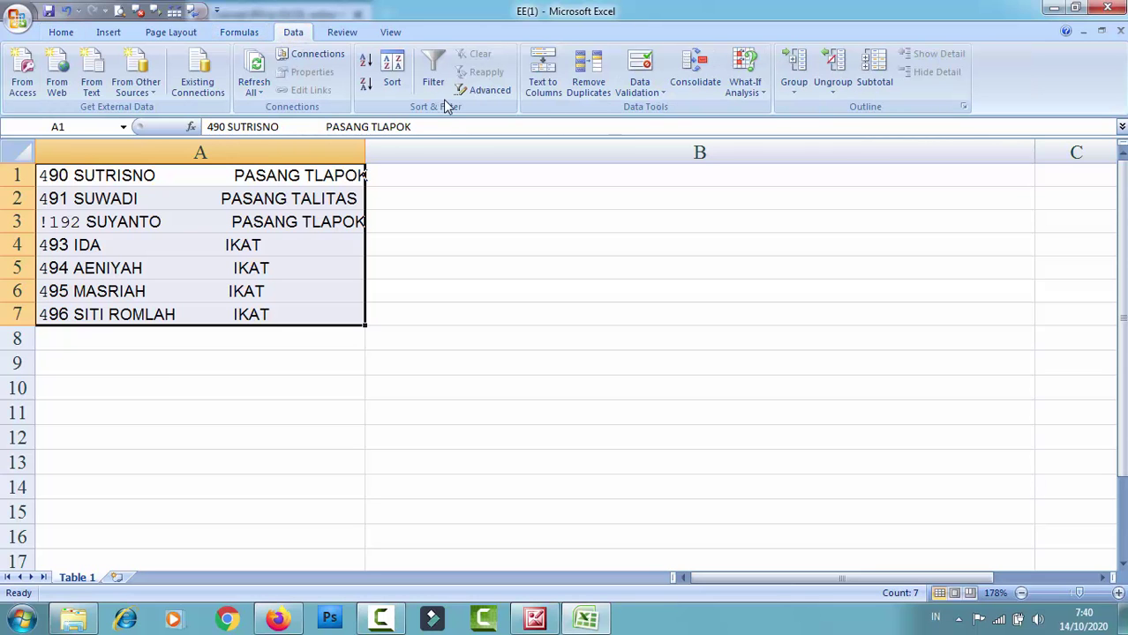
{"action": "left_click", "coordinate": [543, 86]}
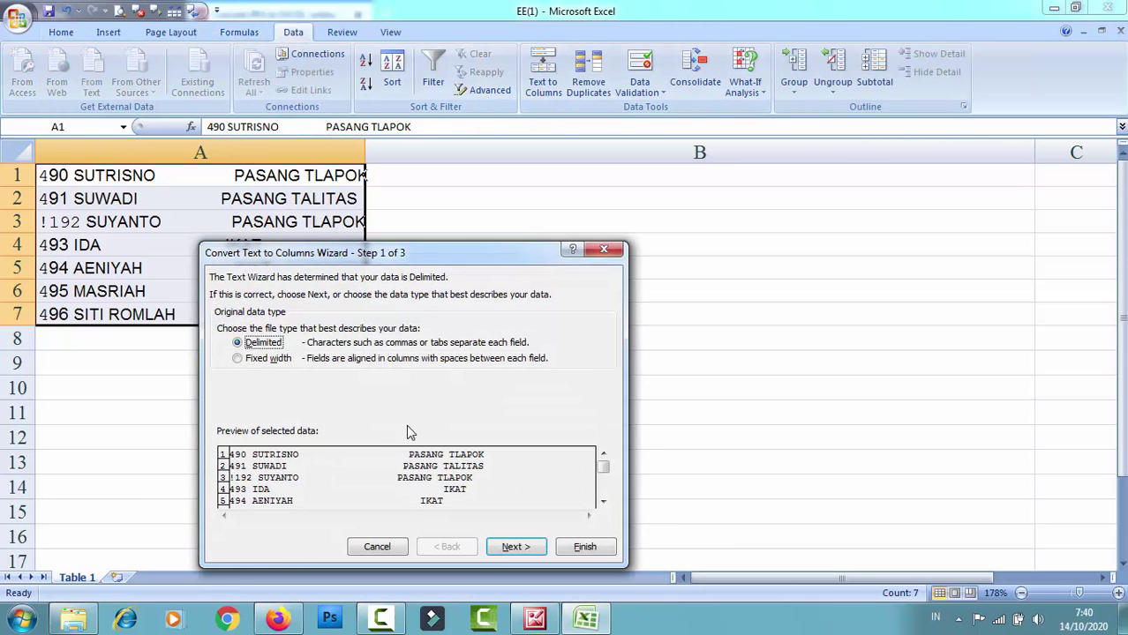
{"action": "left_click", "coordinate": [528, 549]}
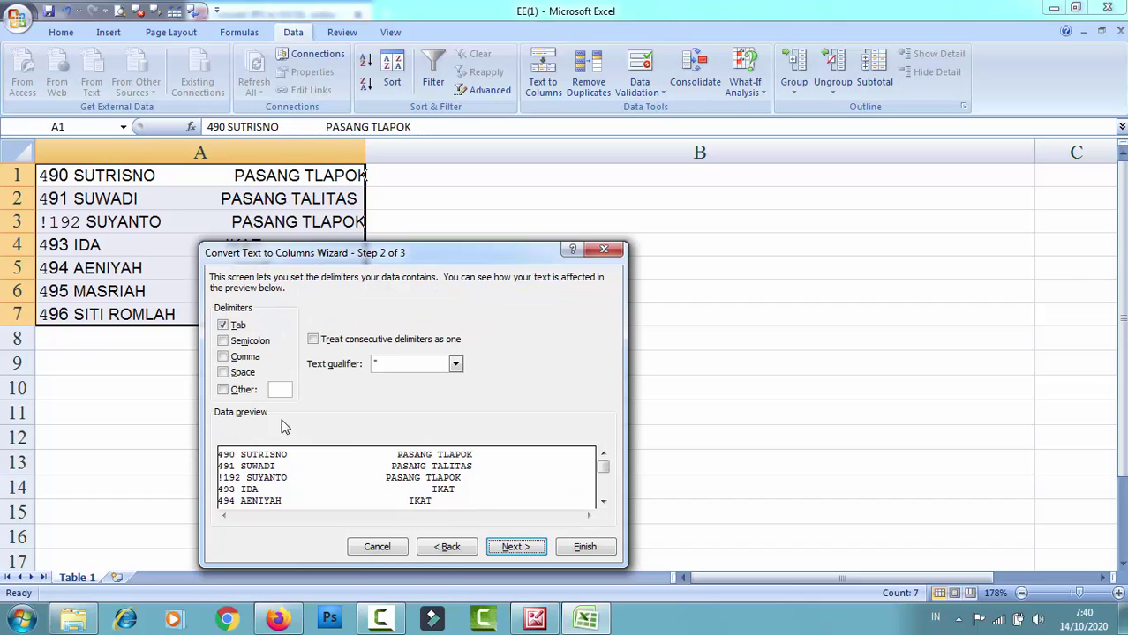
{"action": "left_click", "coordinate": [238, 372]}
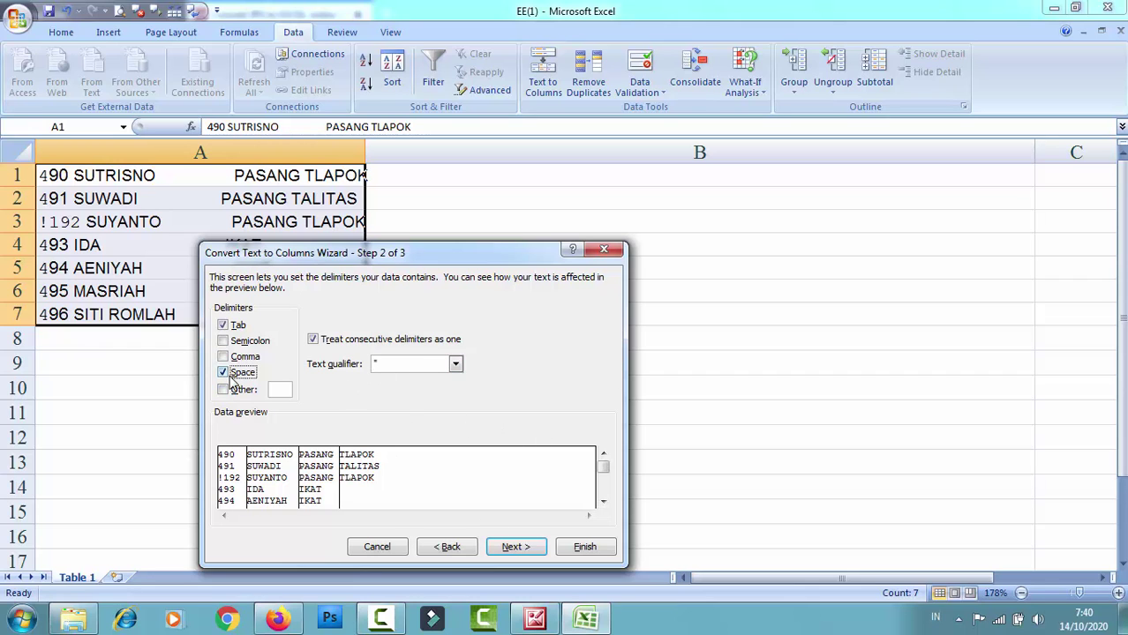
{"action": "left_click", "coordinate": [505, 548]}
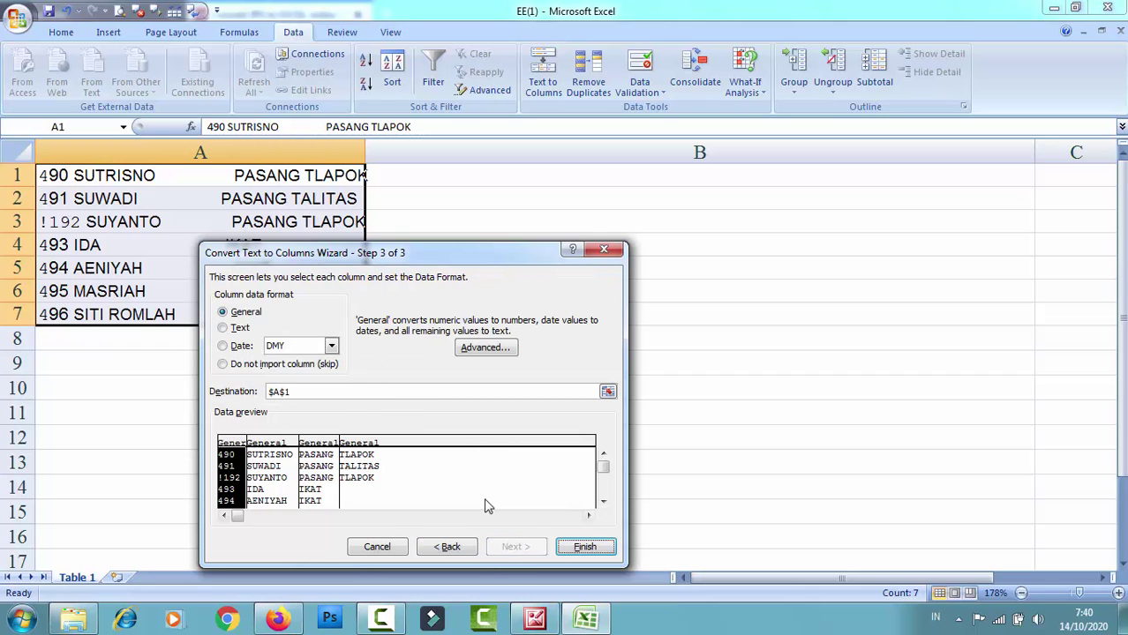
{"action": "left_click", "coordinate": [582, 548]}
AutoFit columns A, B, C and D to their numbers, names and job words.
{"action": "left_click", "coordinate": [655, 435]}
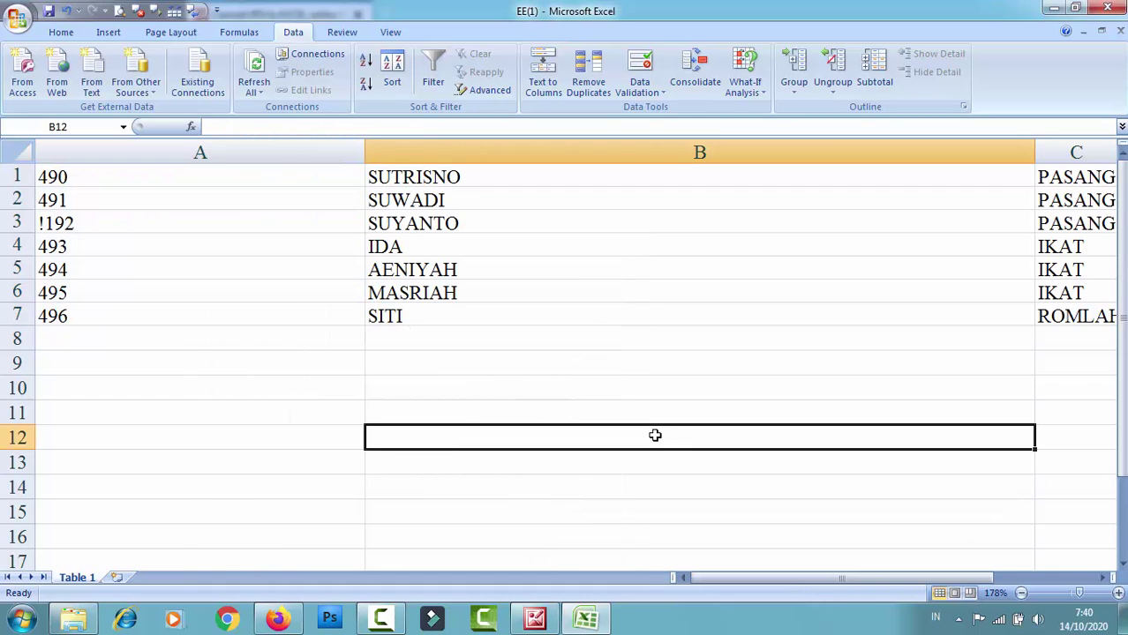
{"action": "double_click", "coordinate": [364, 143]}
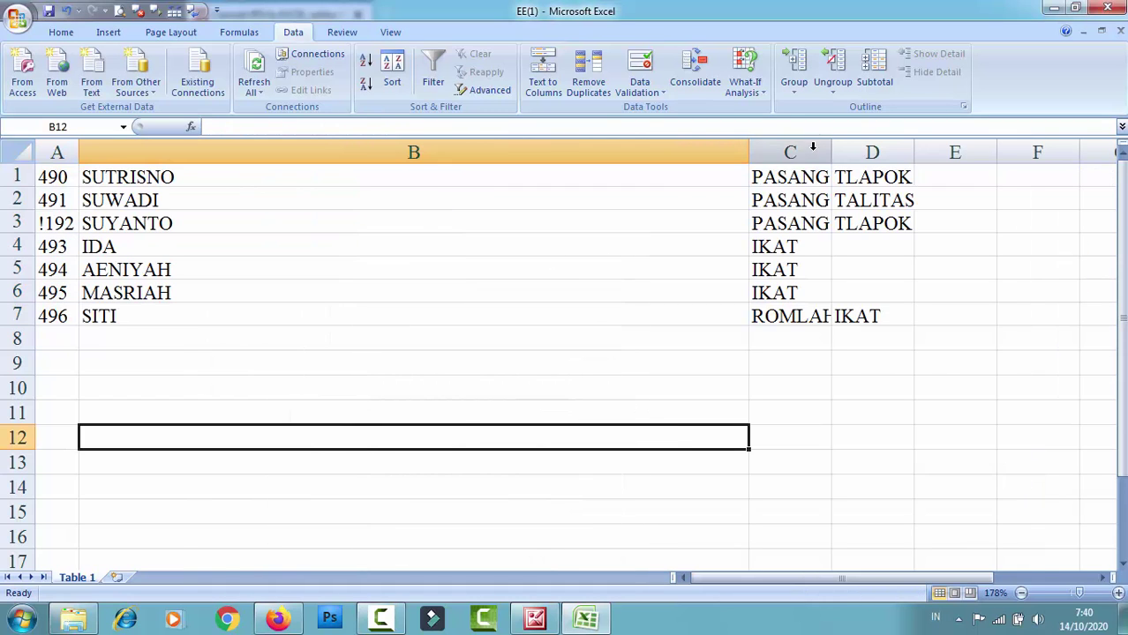
{"action": "double_click", "coordinate": [749, 153]}
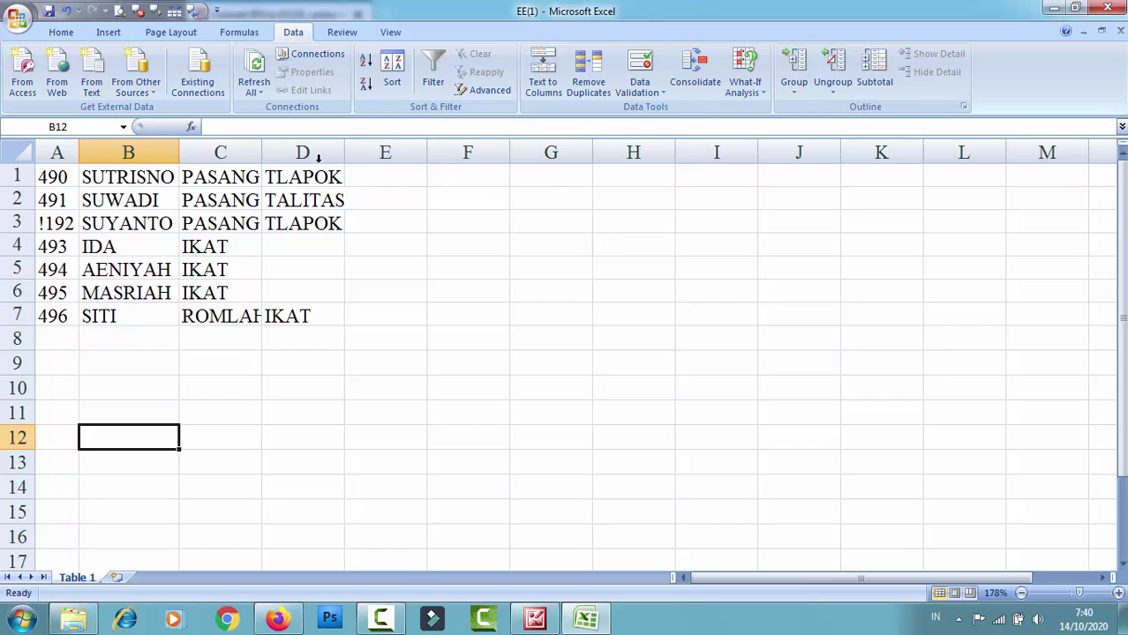
{"action": "double_click", "coordinate": [265, 152]}
{"action": "left_click", "coordinate": [406, 226]}
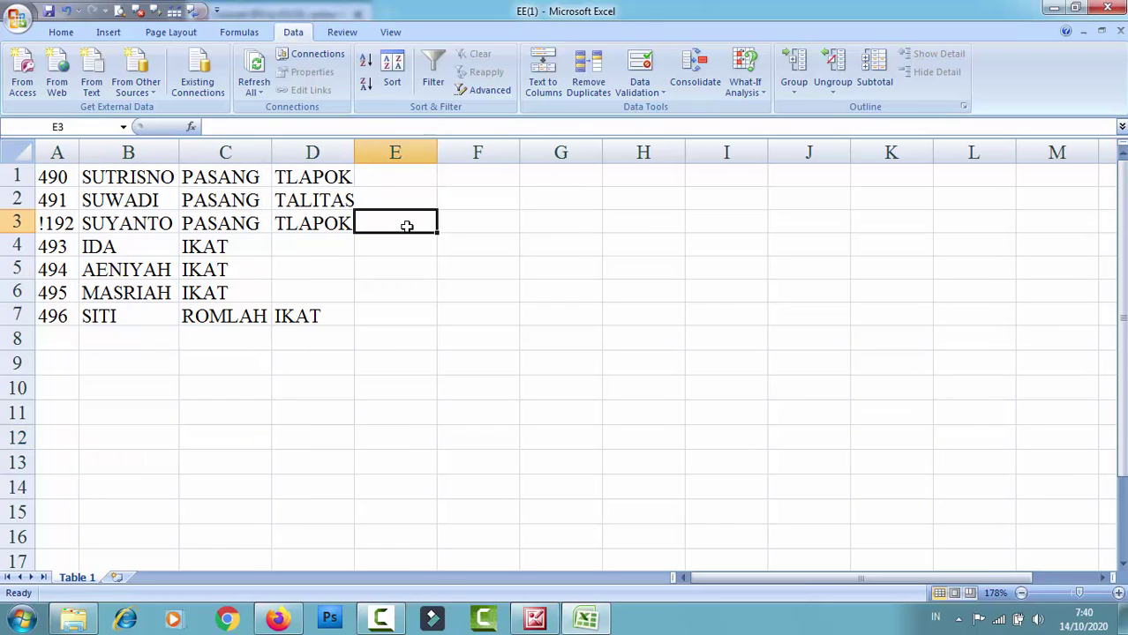
{"action": "double_click", "coordinate": [353, 161]}
{"action": "left_click", "coordinate": [565, 318]}
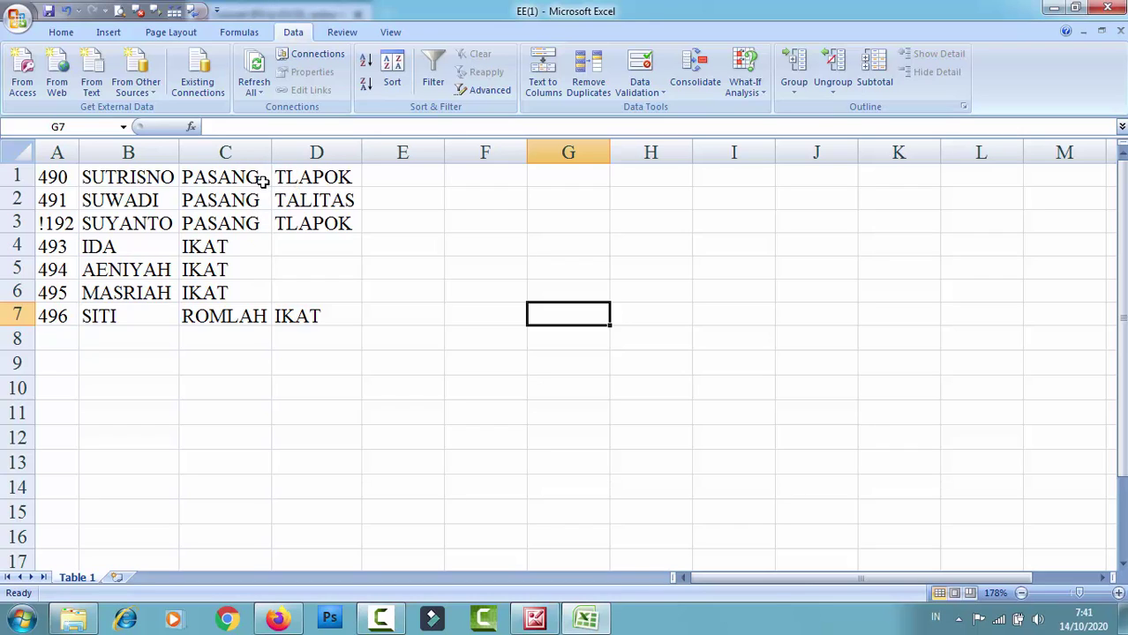
{"action": "left_click", "coordinate": [456, 173]}
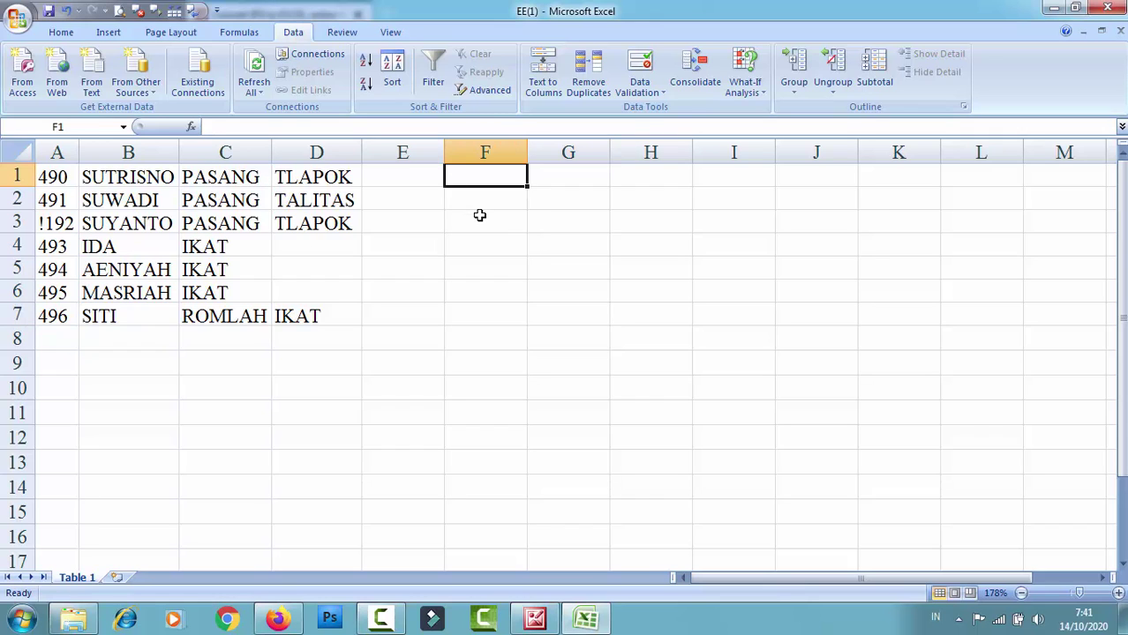
{"action": "type", "text": "=cn"}
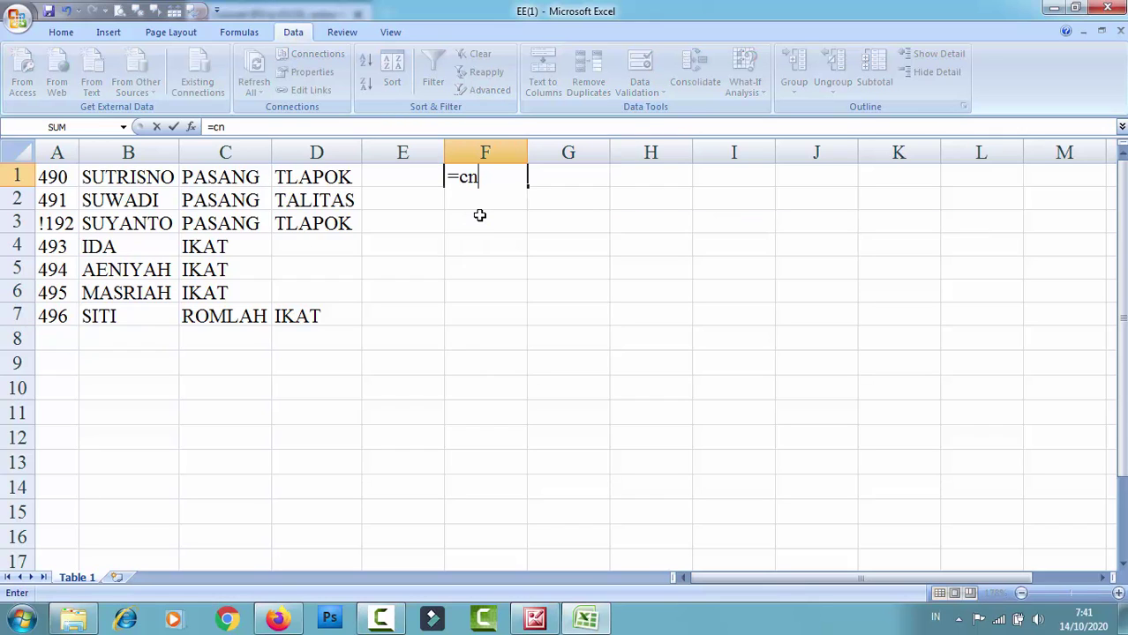
{"action": "key", "text": "BackSpace"}
{"action": "type", "text": "onc"}
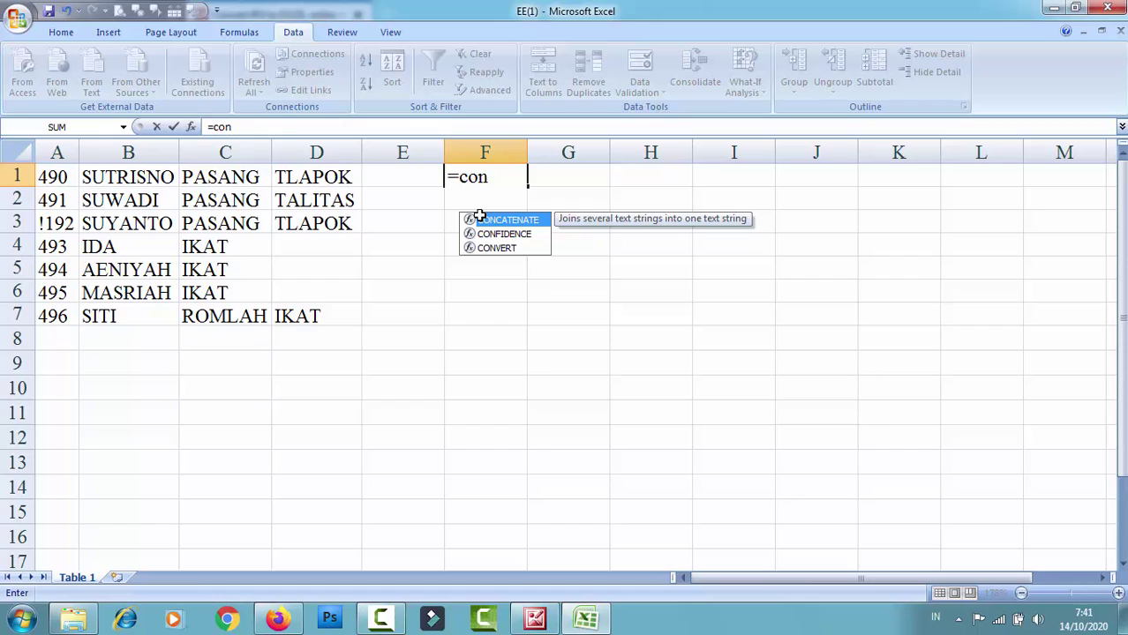
{"action": "key", "text": "Tab"}
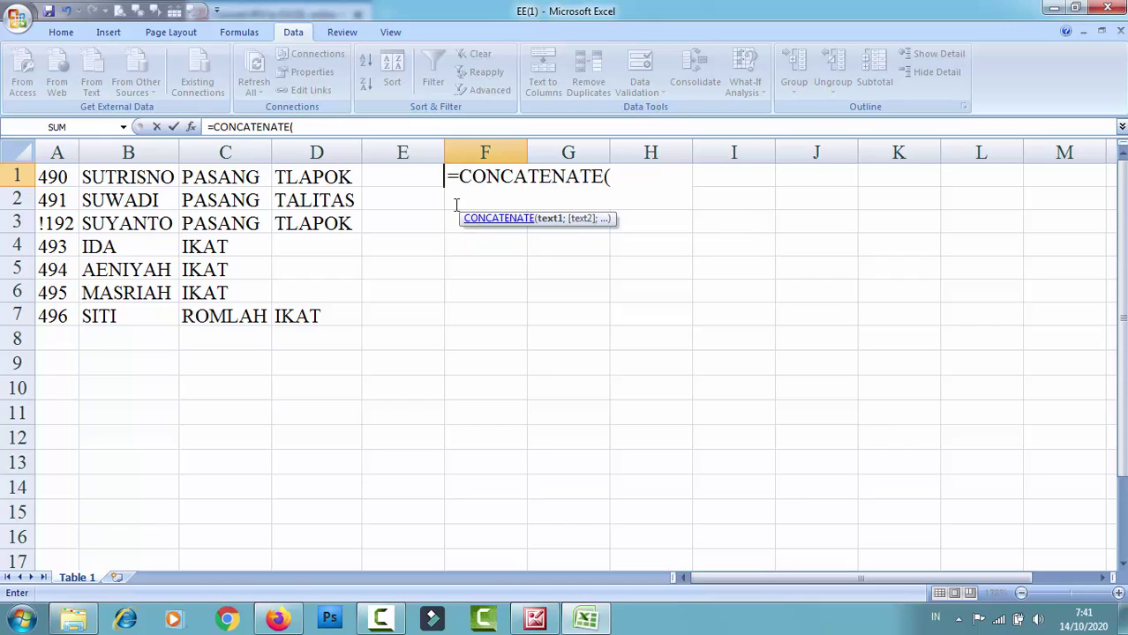
{"action": "left_click", "coordinate": [232, 179]}
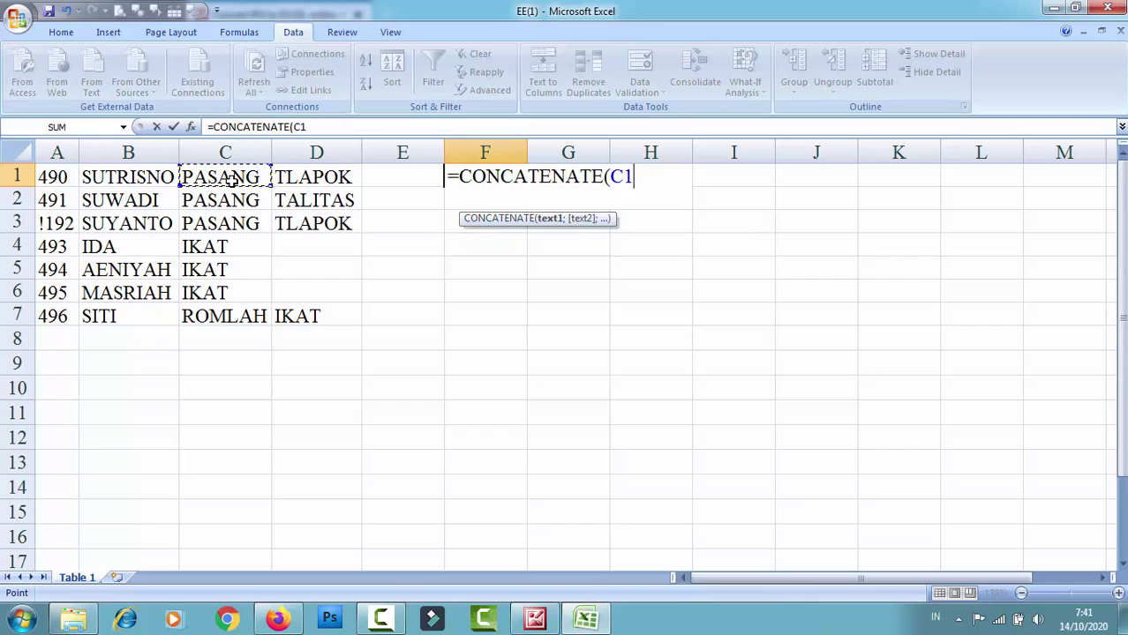
{"action": "type", "text": "&\" \""}
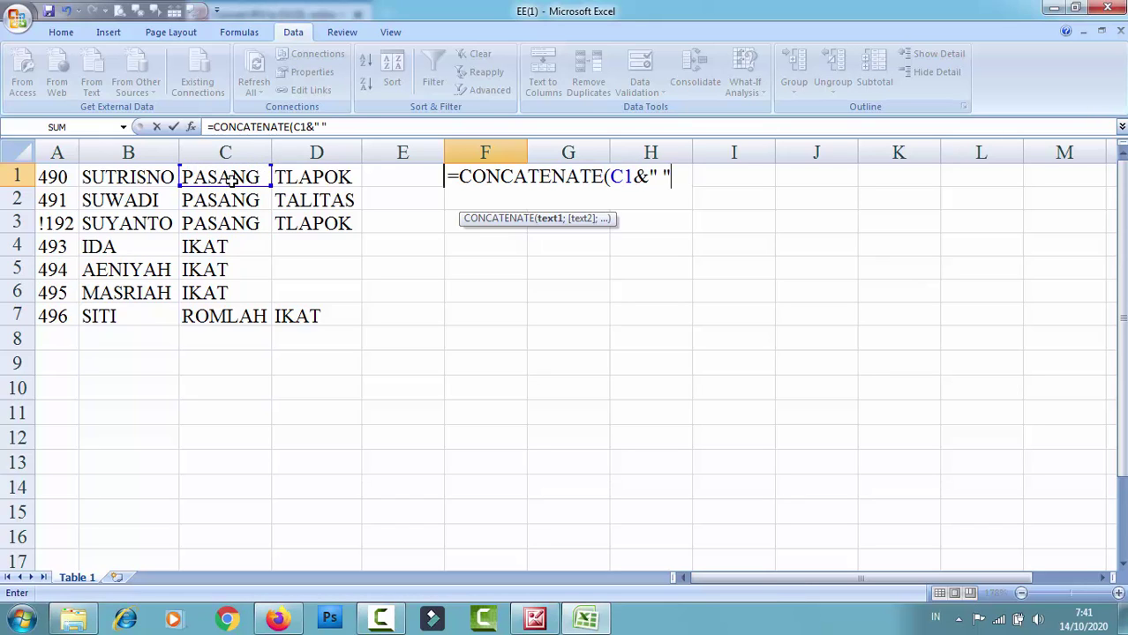
{"action": "type", "text": "&"}
{"action": "left_click", "coordinate": [280, 180]}
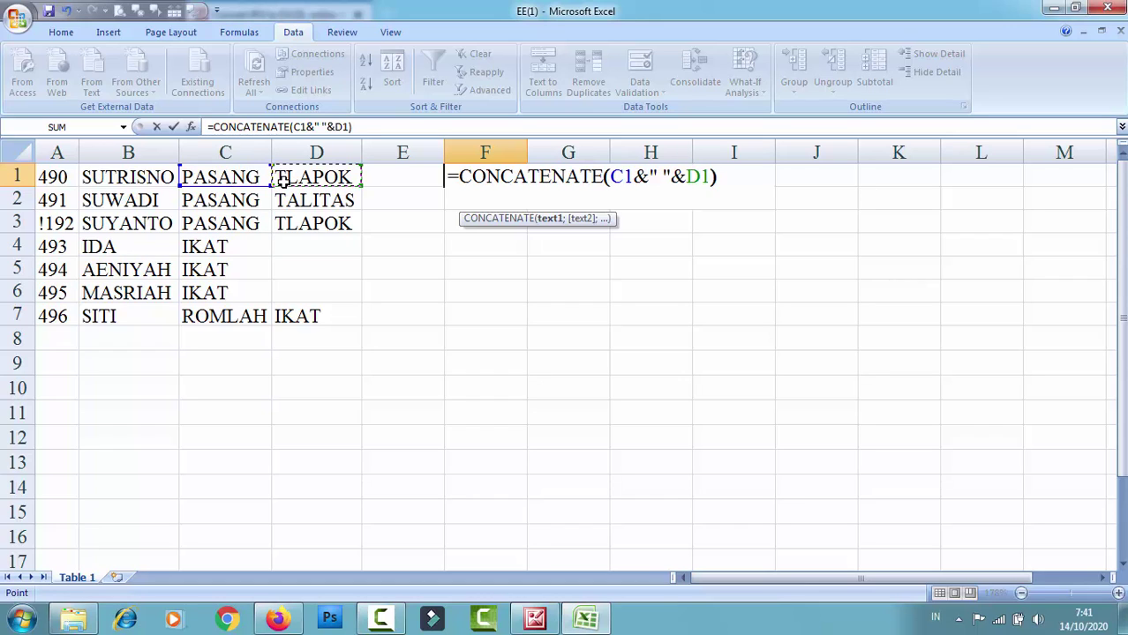
{"action": "type", "text": ")"}
{"action": "key", "text": "Return"}
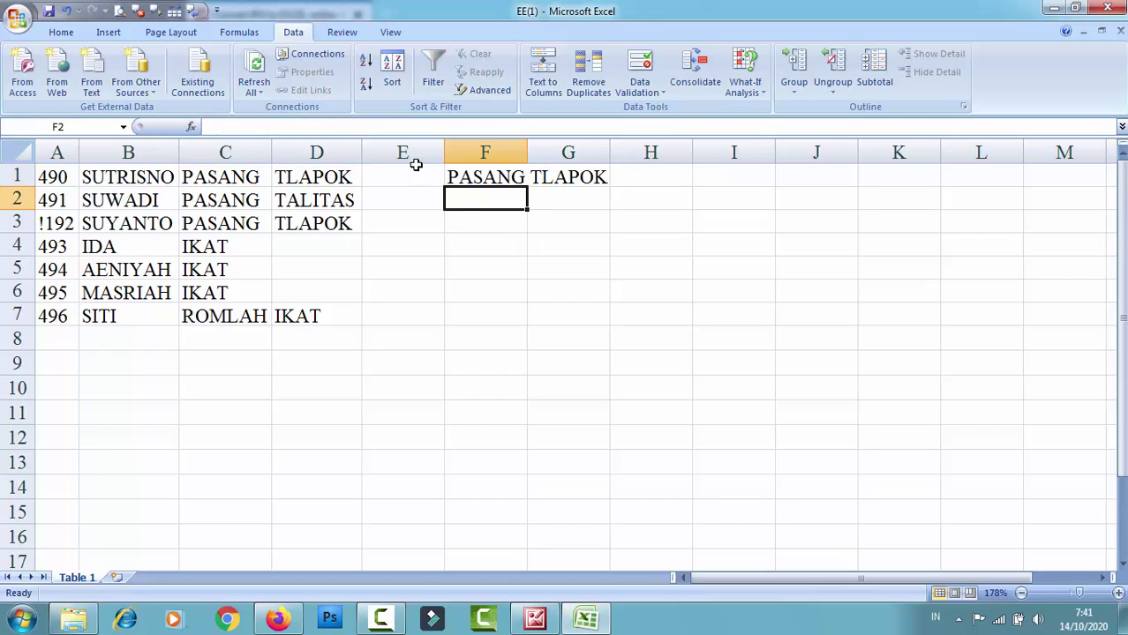
Paste F1's joined text into C1 as a value and AutoFit column C.
{"action": "left_click", "coordinate": [496, 179]}
{"action": "key", "text": "ctrl+c"}
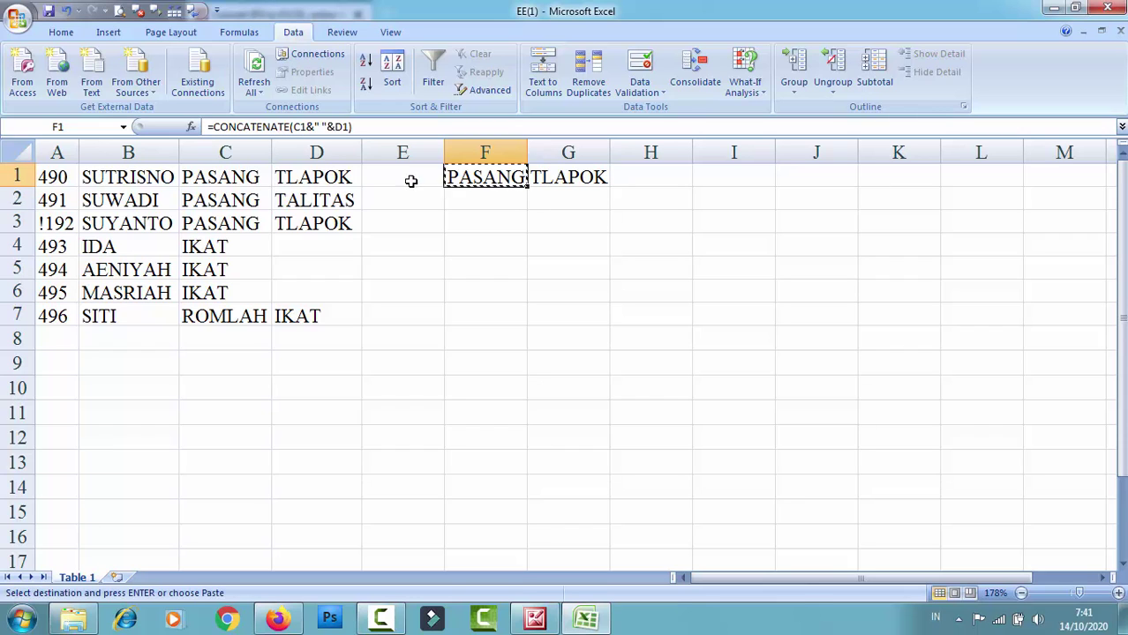
{"action": "left_click", "coordinate": [251, 177]}
{"action": "key", "text": "ctrl+alt+v"}
{"action": "key", "text": "v"}
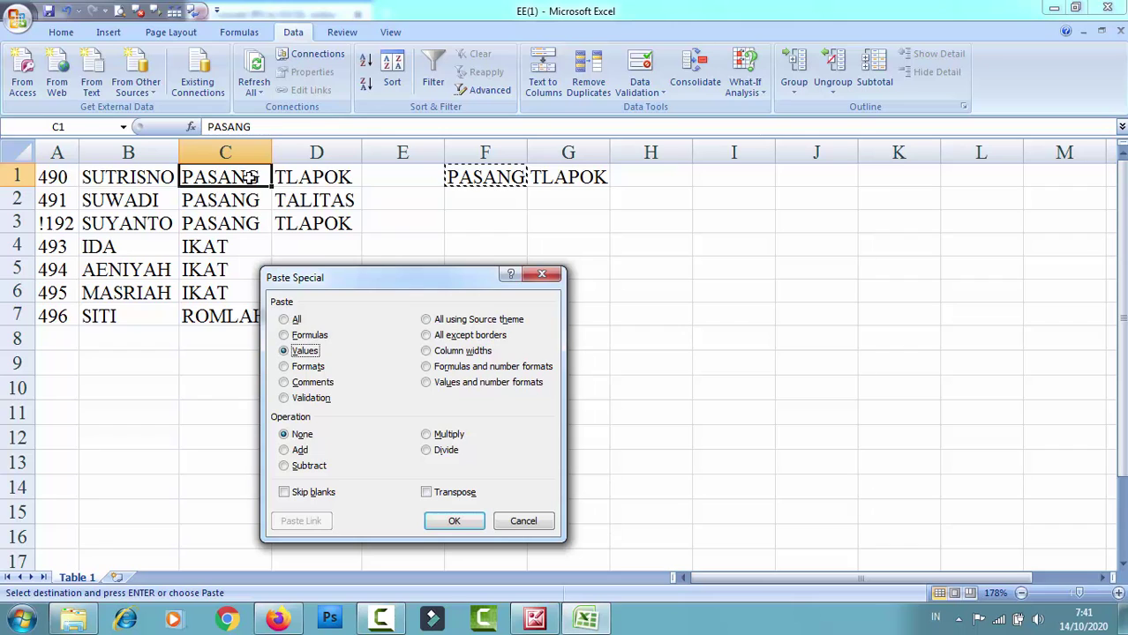
{"action": "key", "text": "Return"}
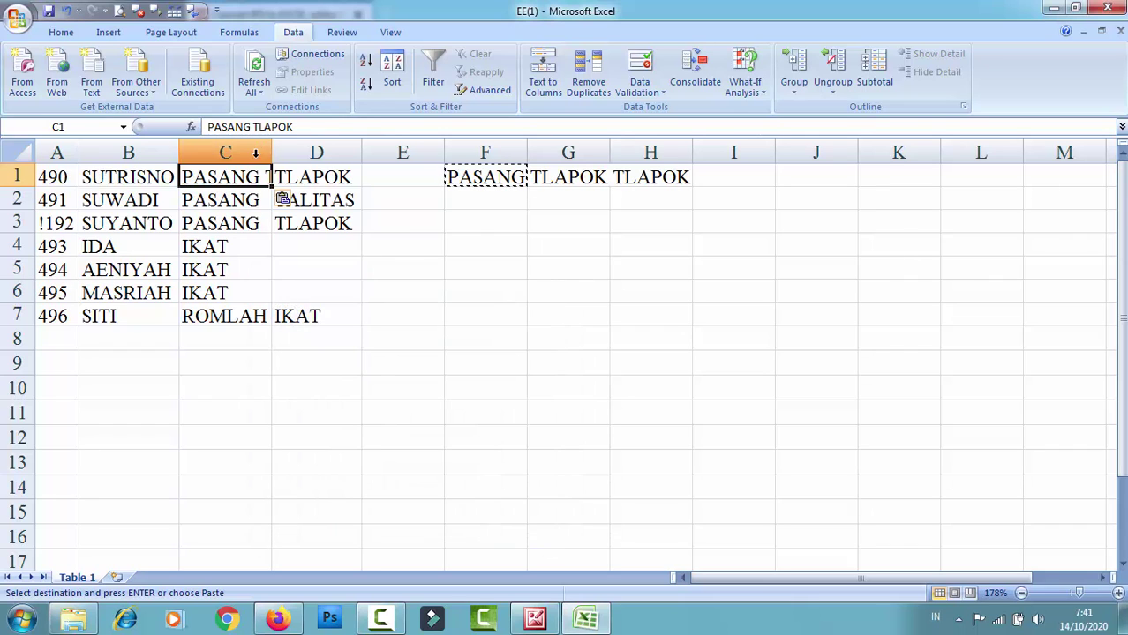
{"action": "double_click", "coordinate": [272, 143]}
{"action": "left_click", "coordinate": [593, 360]}
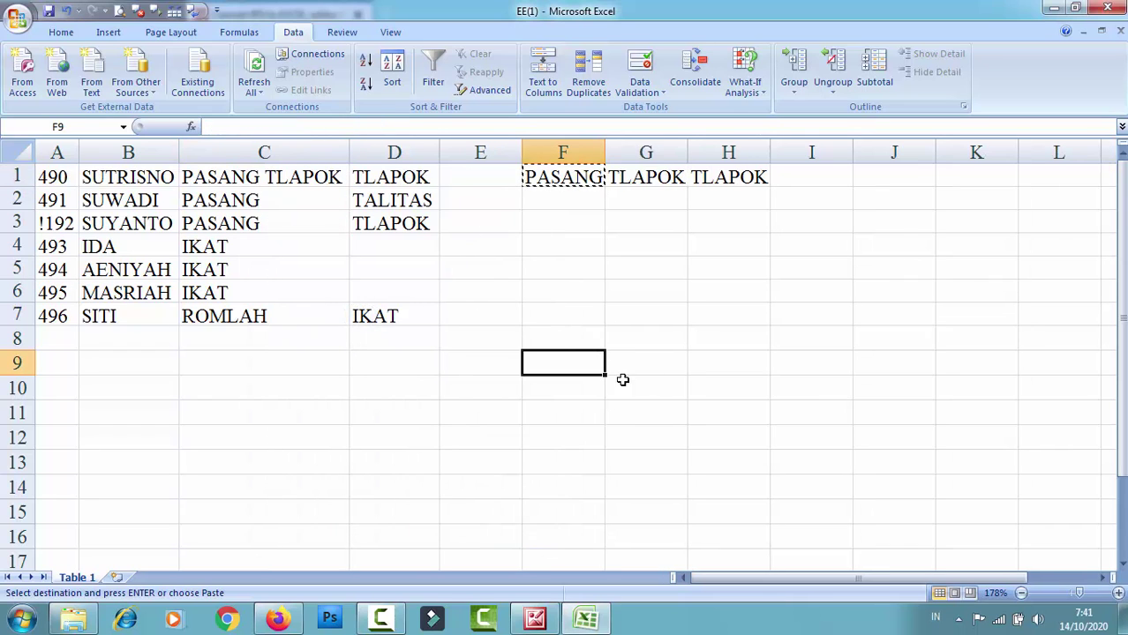
Fill the F1 formula down to F3 and paste F2:F3 as values into C2:C3.
{"action": "left_click", "coordinate": [596, 177]}
{"action": "mouse_move", "coordinate": [603, 187]}
{"action": "left_mouse_down"}
{"action": "mouse_move", "coordinate": [606, 231]}
{"action": "mouse_move", "coordinate": [573, 223]}
{"action": "left_mouse_up"}
{"action": "key", "text": "ctrl+c"}
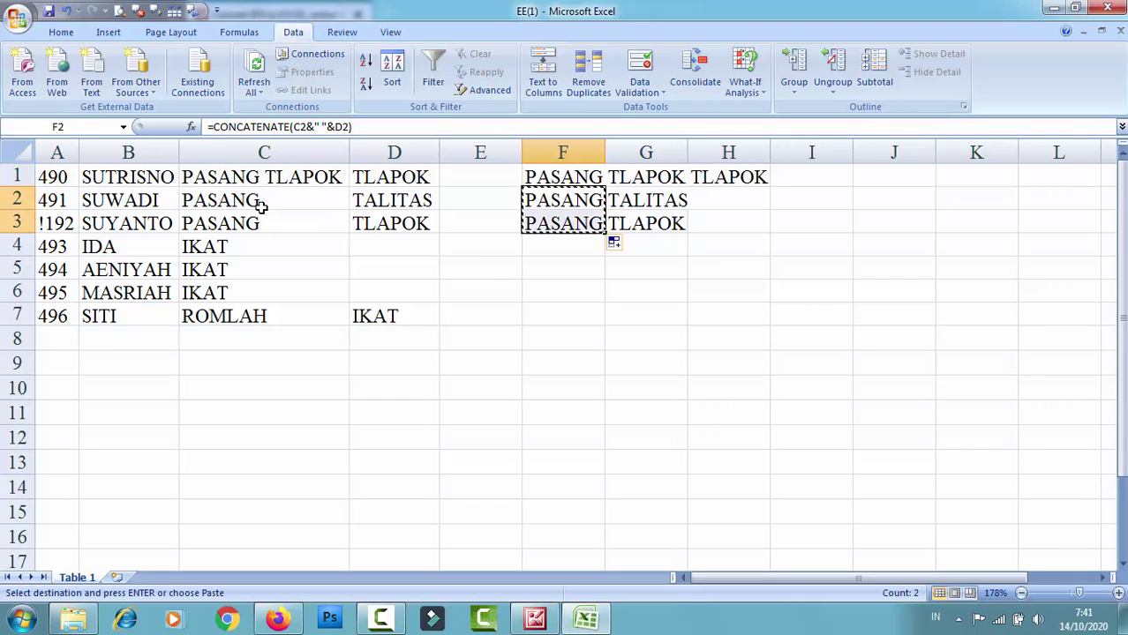
{"action": "left_click", "coordinate": [262, 203]}
{"action": "key", "text": "ctrl+alt+v"}
{"action": "key", "text": "v"}
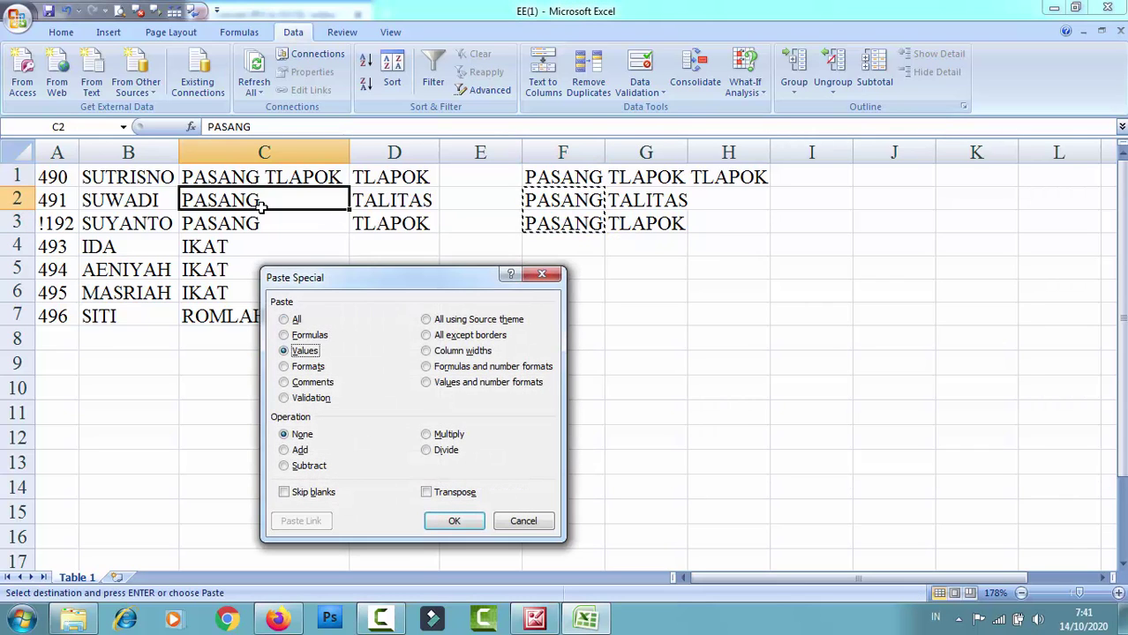
{"action": "key", "text": "Return"}
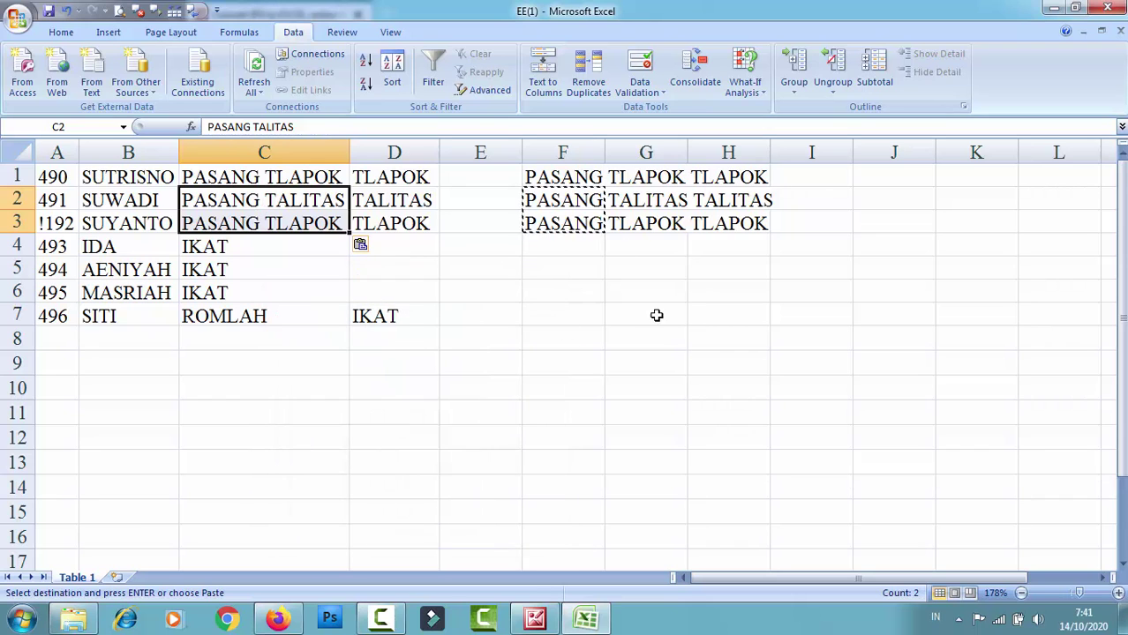
{"action": "left_click", "coordinate": [662, 334]}
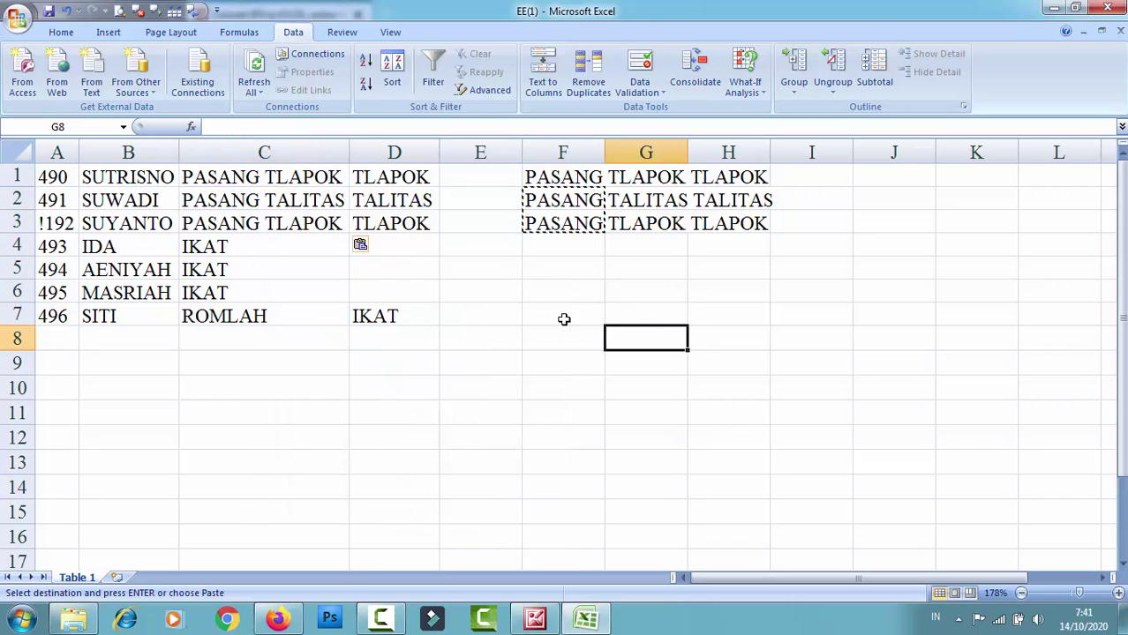
{"action": "left_click", "coordinate": [534, 618]}
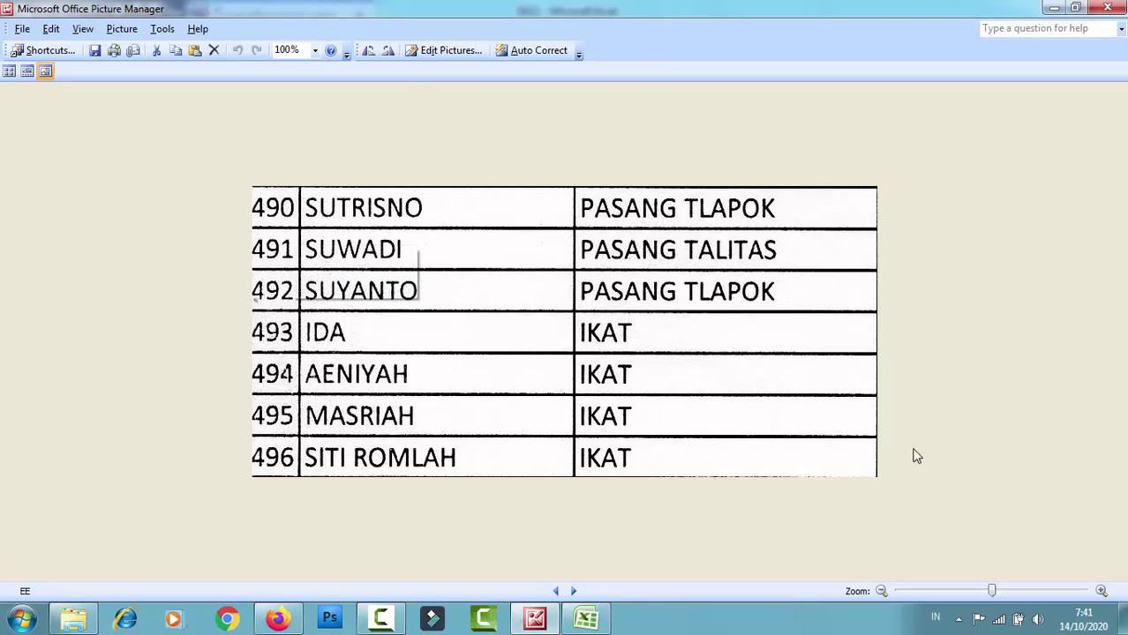
{"action": "left_click", "coordinate": [586, 618]}
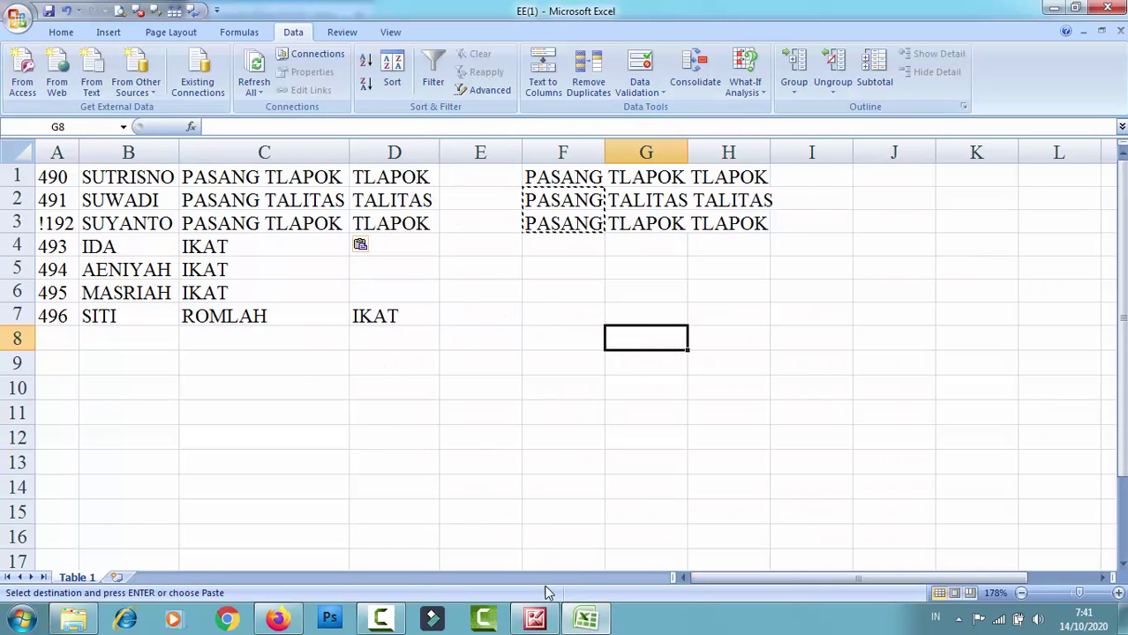
{"action": "left_click", "coordinate": [536, 617]}
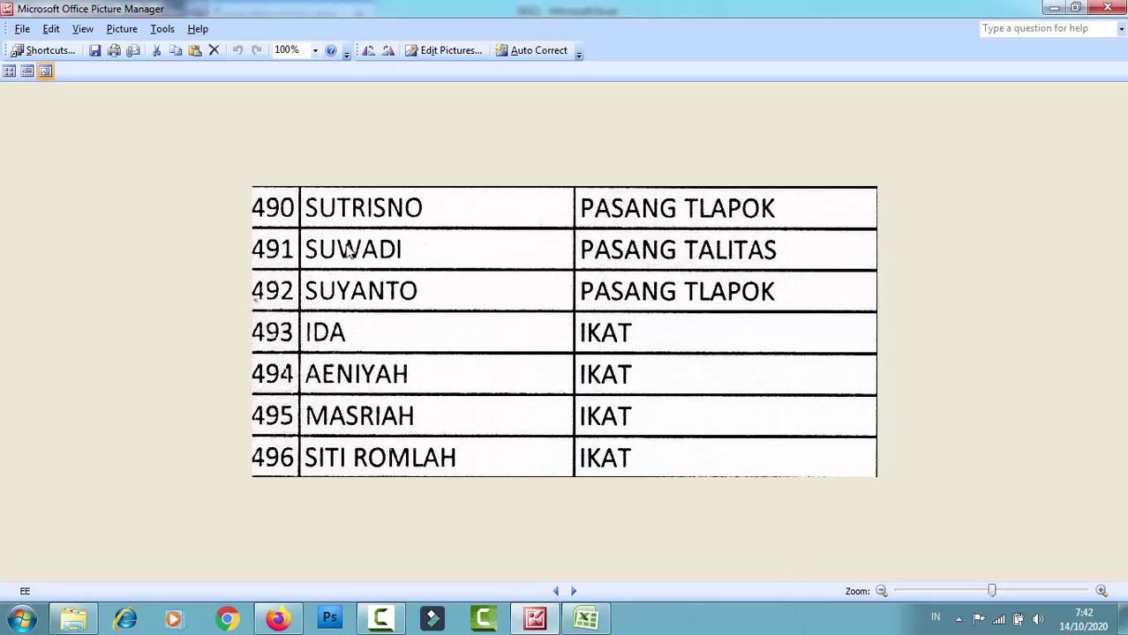
{"action": "left_click", "coordinate": [588, 621]}
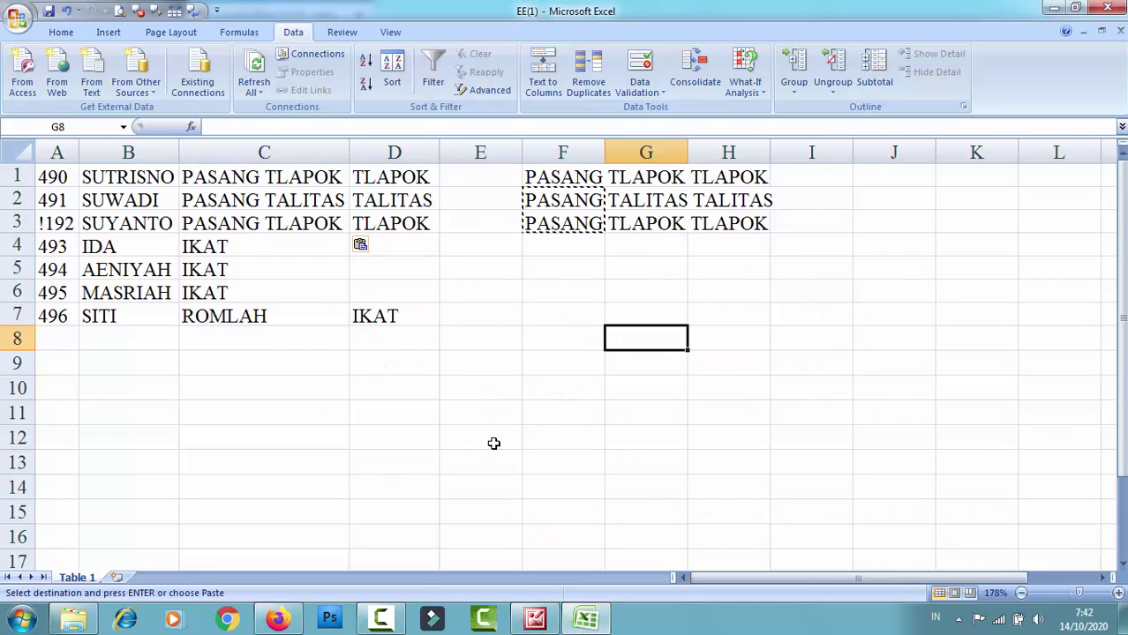